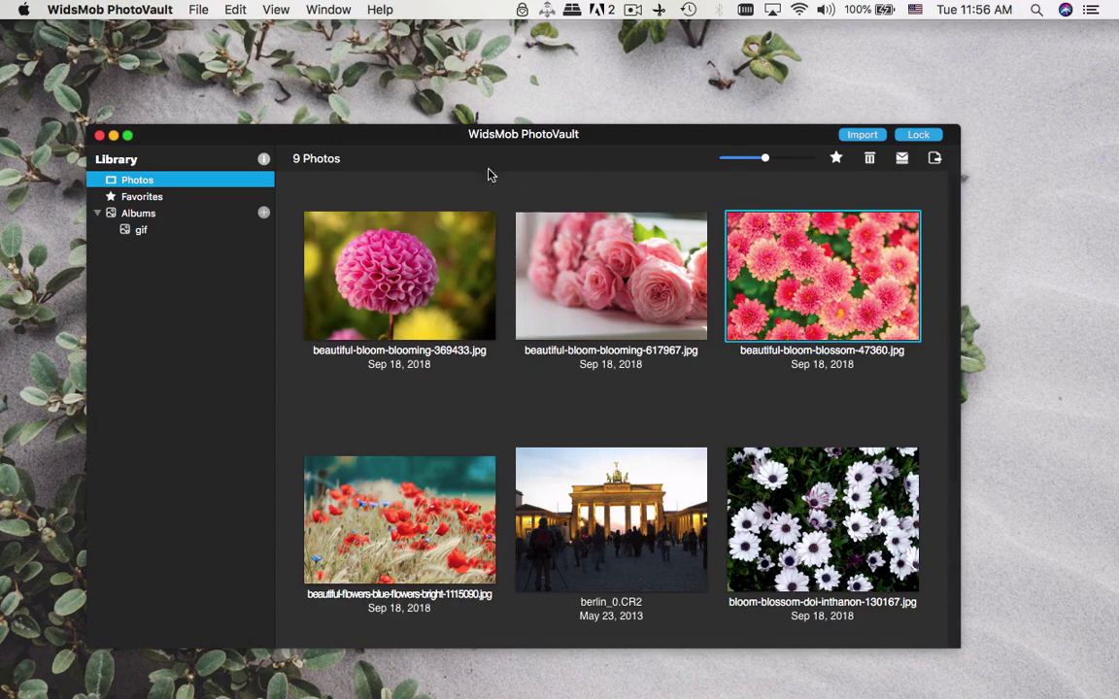
- Import both flower JPGs from the photovault folder and delete the original files
click(199, 9)
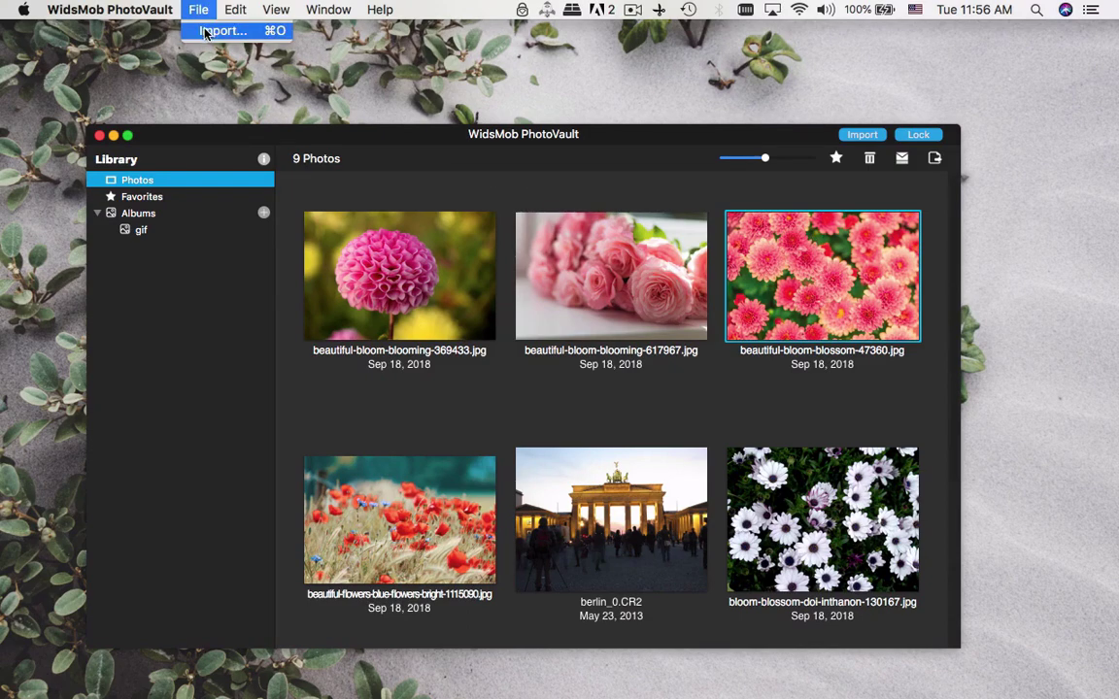
click(204, 32)
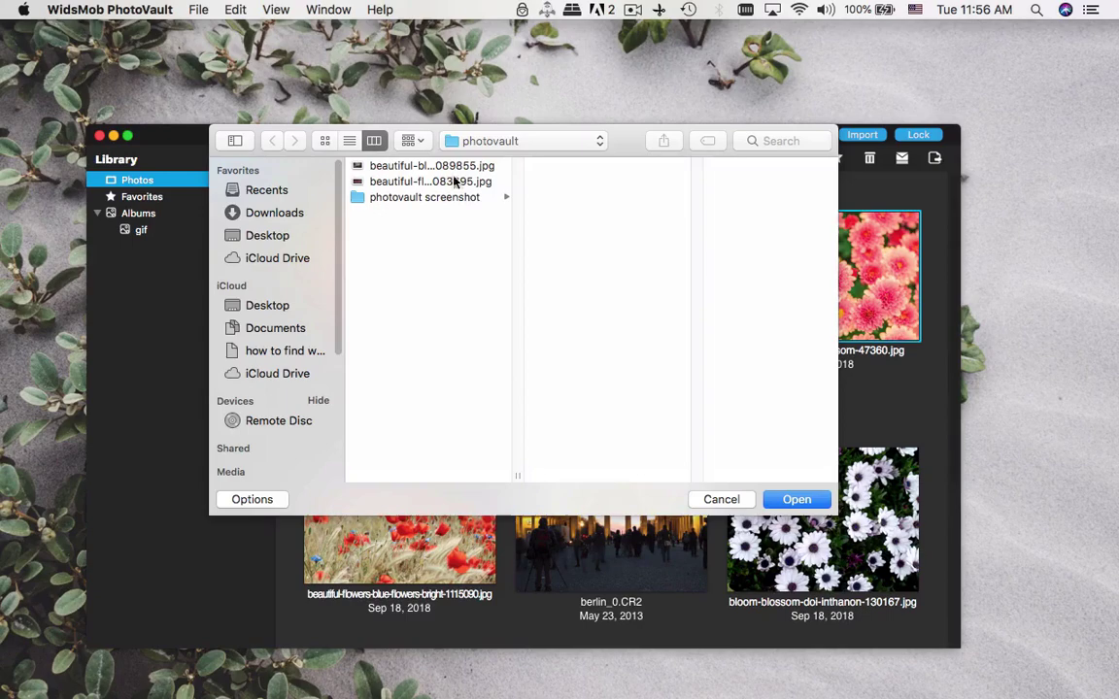
click(460, 167)
key(shift+Down)
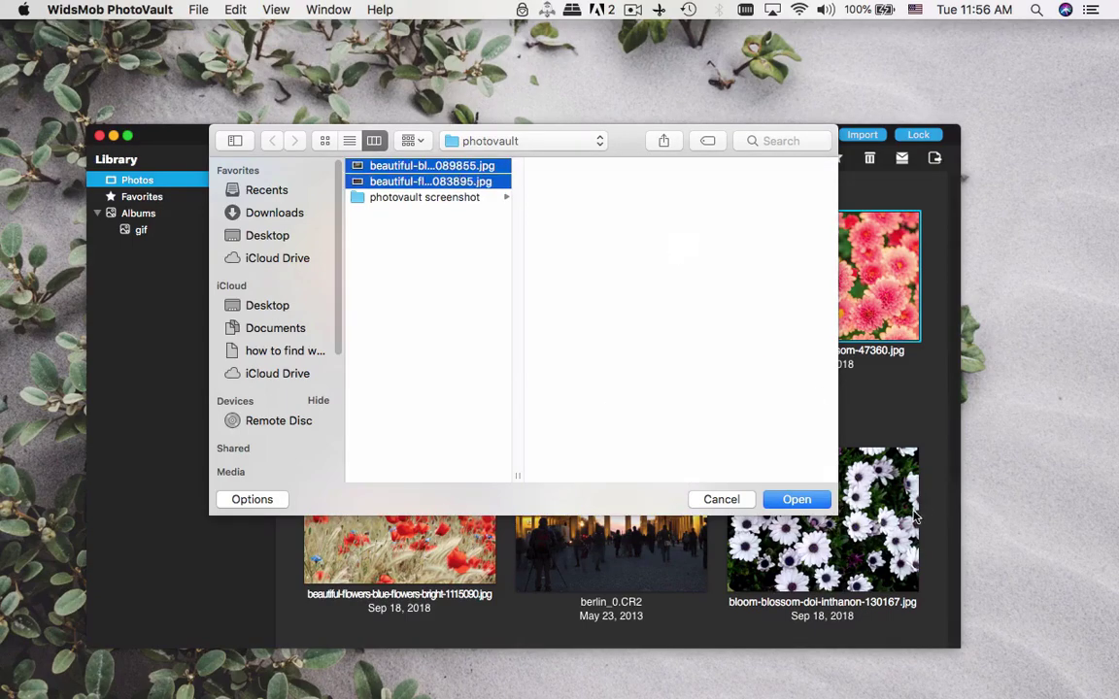
click(797, 499)
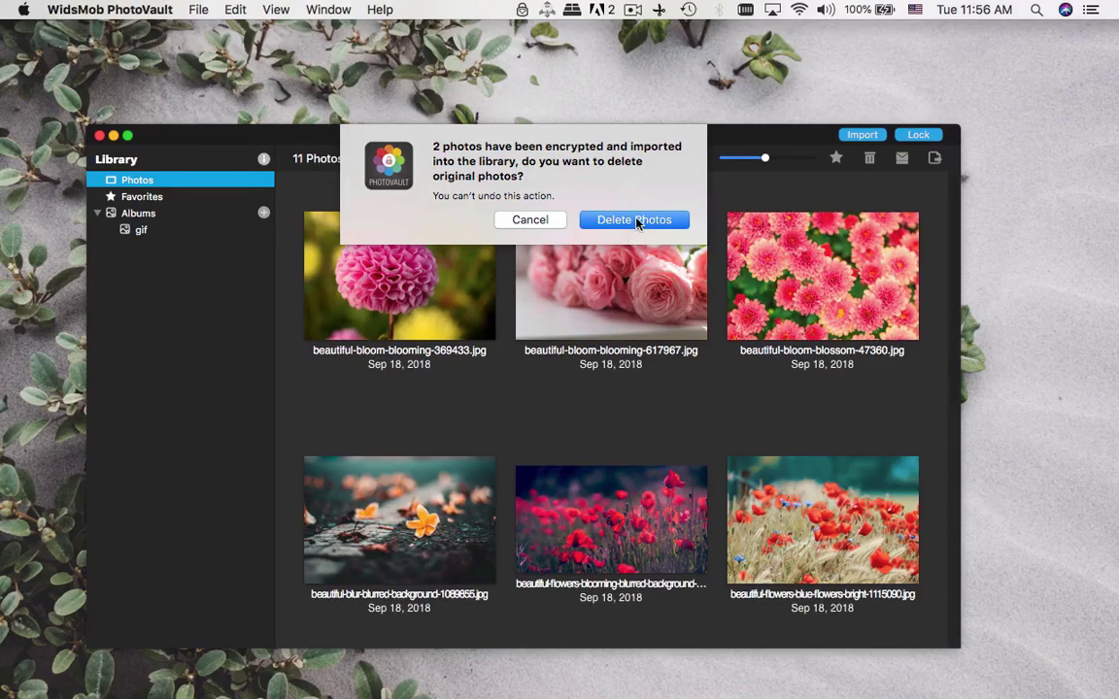
click(636, 221)
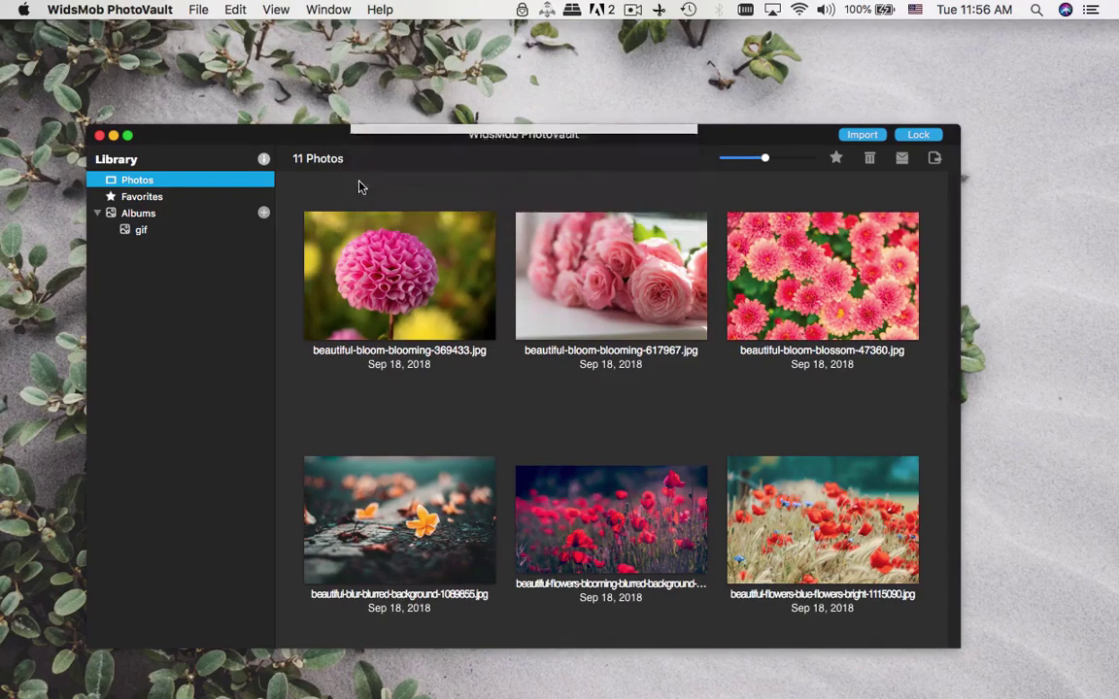
scroll(637, 345, down, 5)
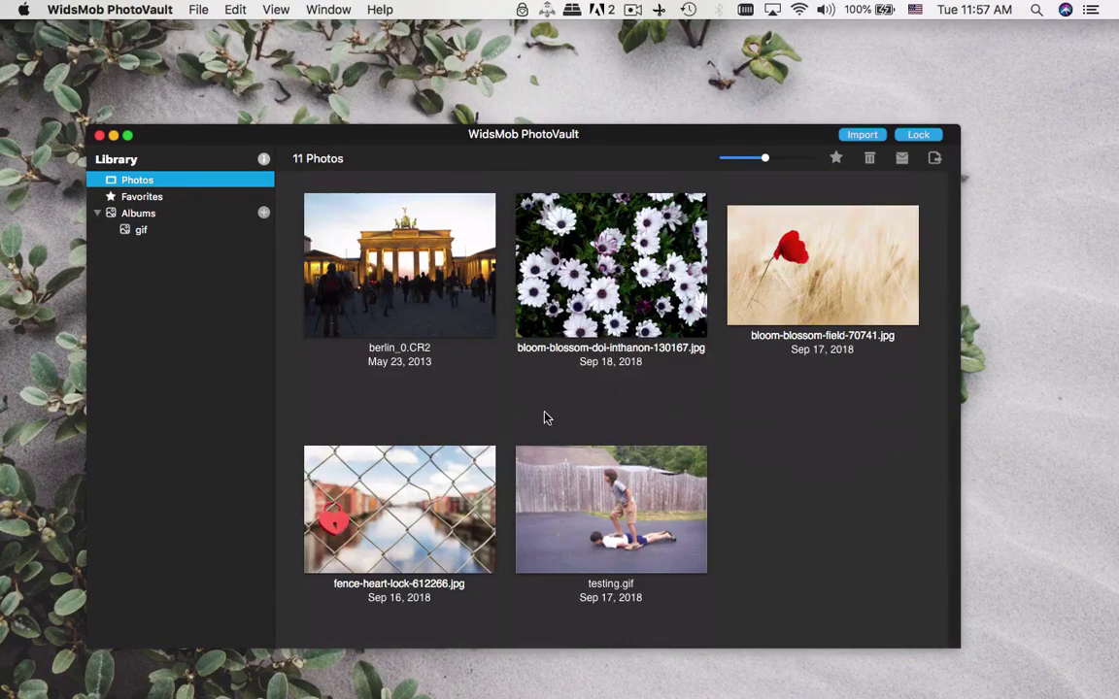
scroll(544, 418, up, 5)
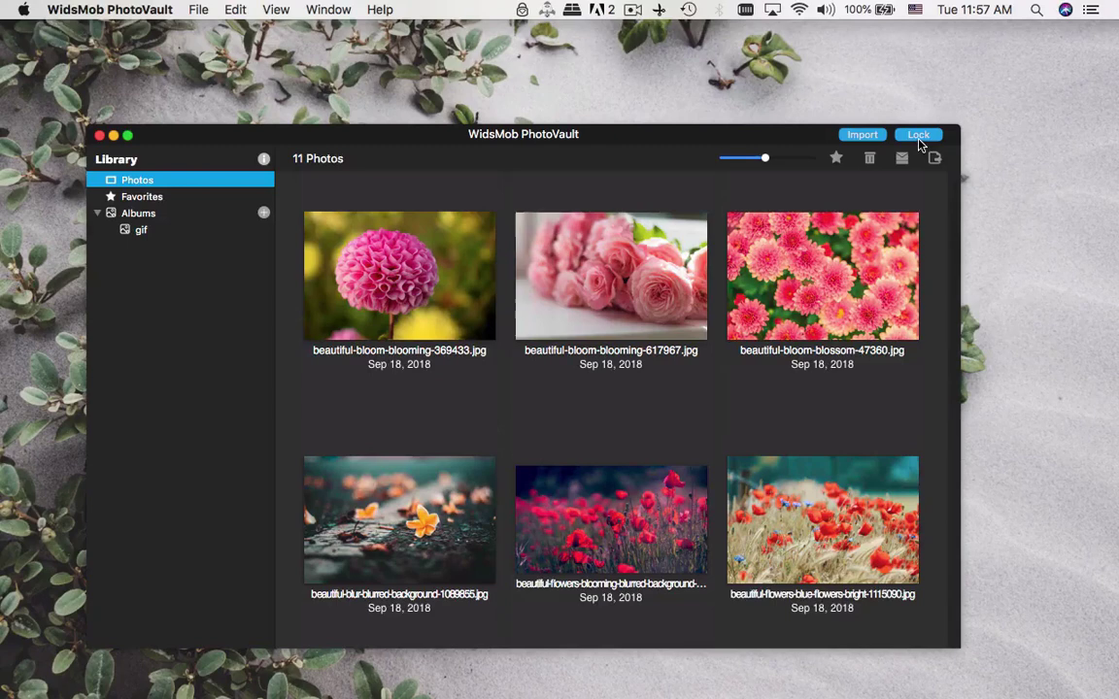
- Lock the vault, then unlock it again by entering the vault password
click(918, 137)
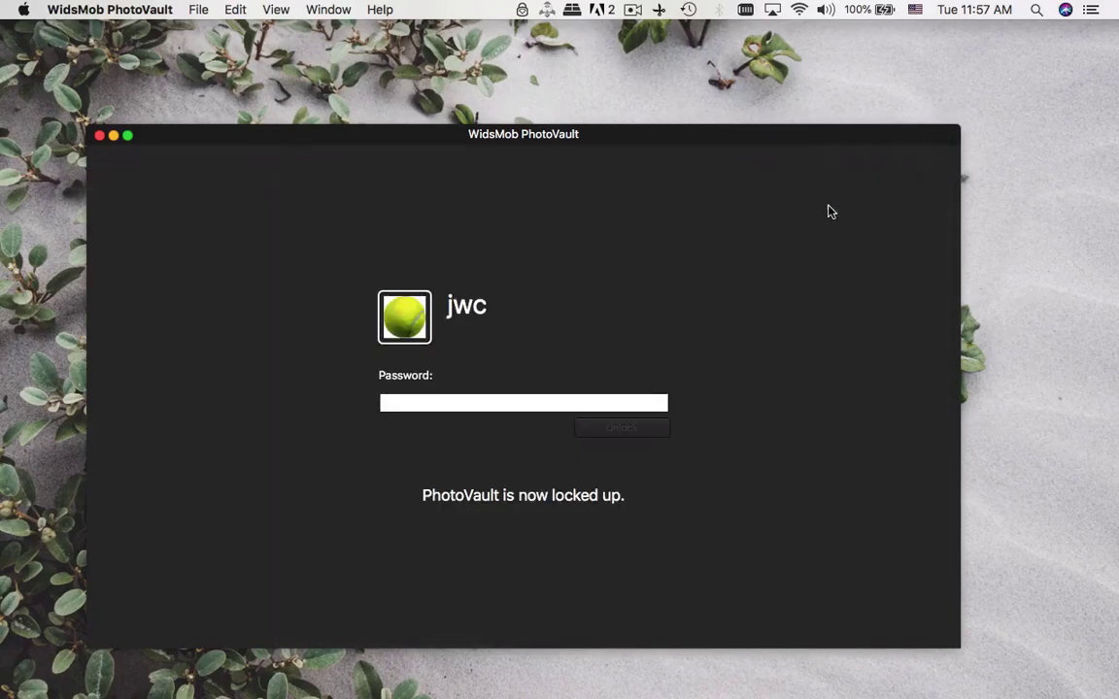
text(••••)
text(••)
click(618, 431)
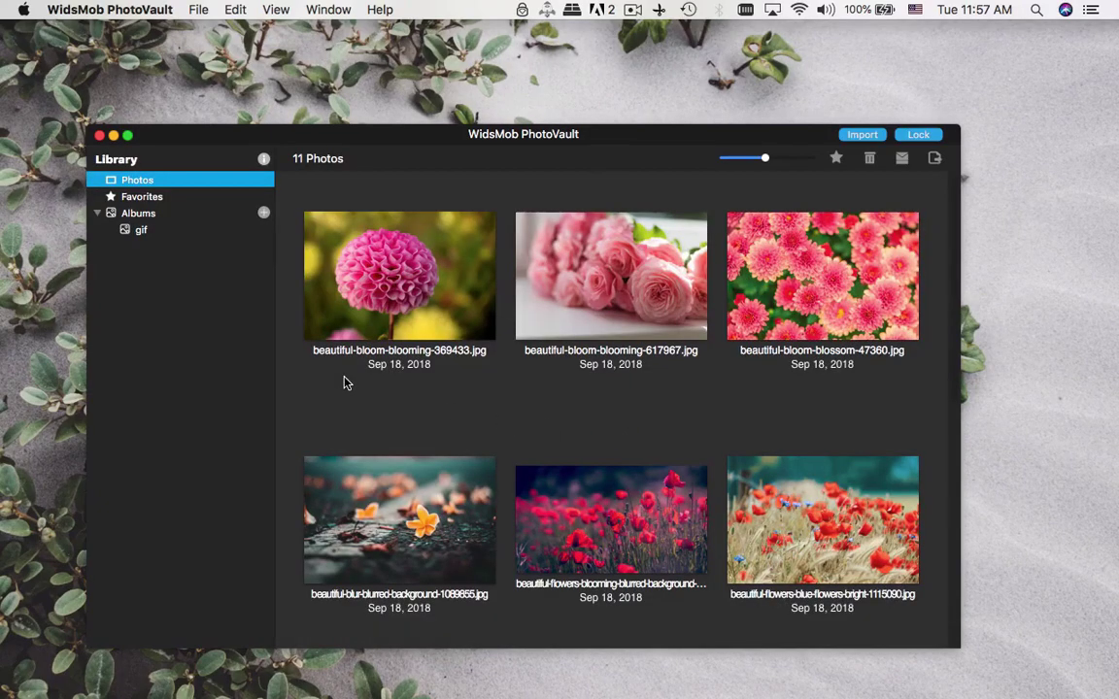
- In Preferences, set the Security level to High after reviewing Account, then check General
click(133, 10)
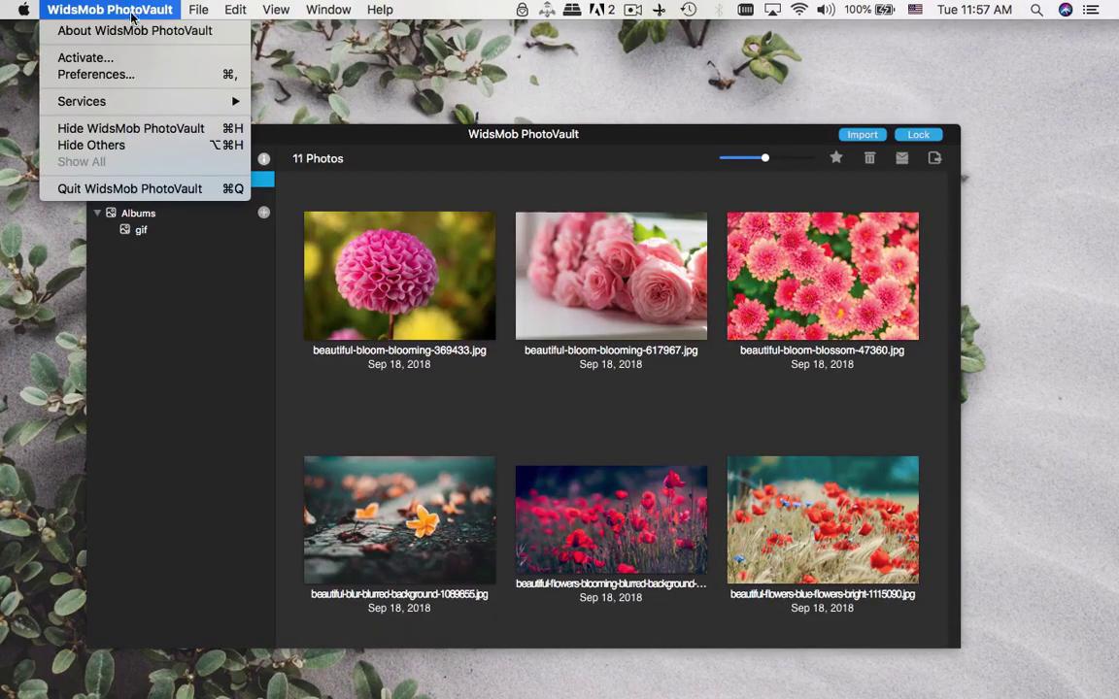
click(118, 71)
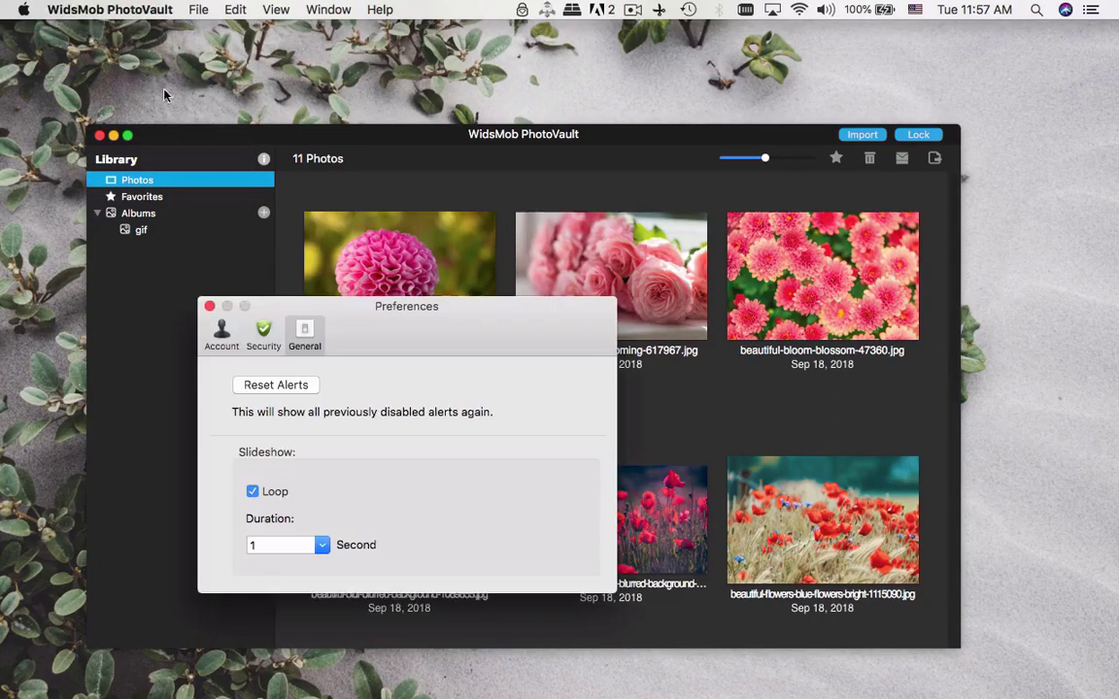
click(221, 336)
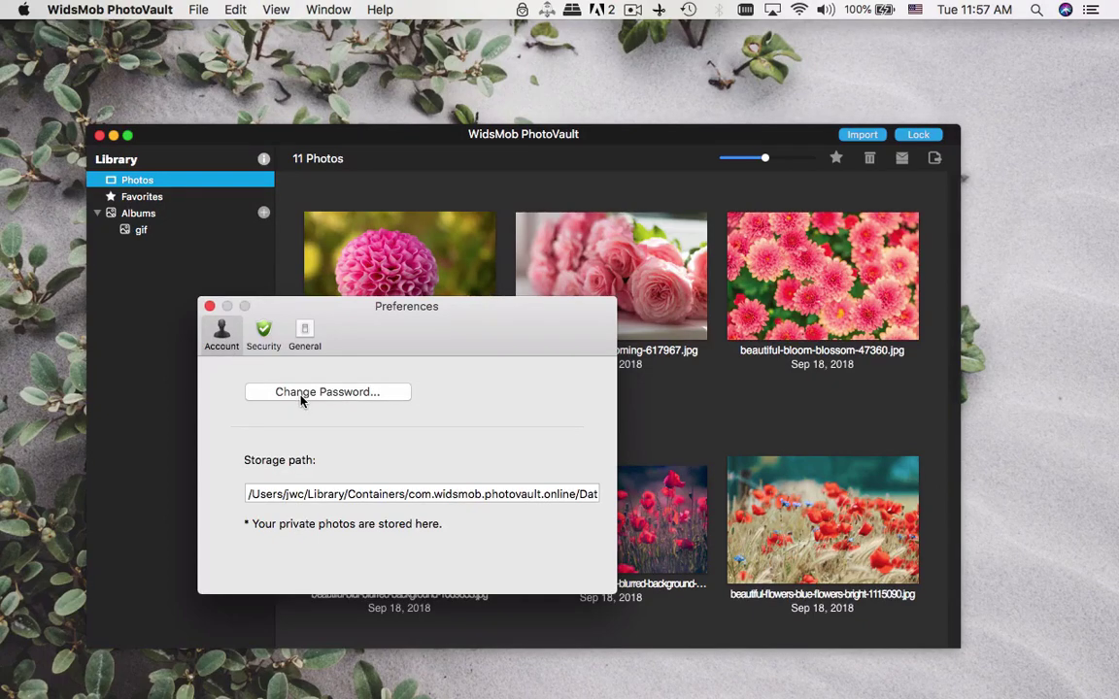
click(260, 345)
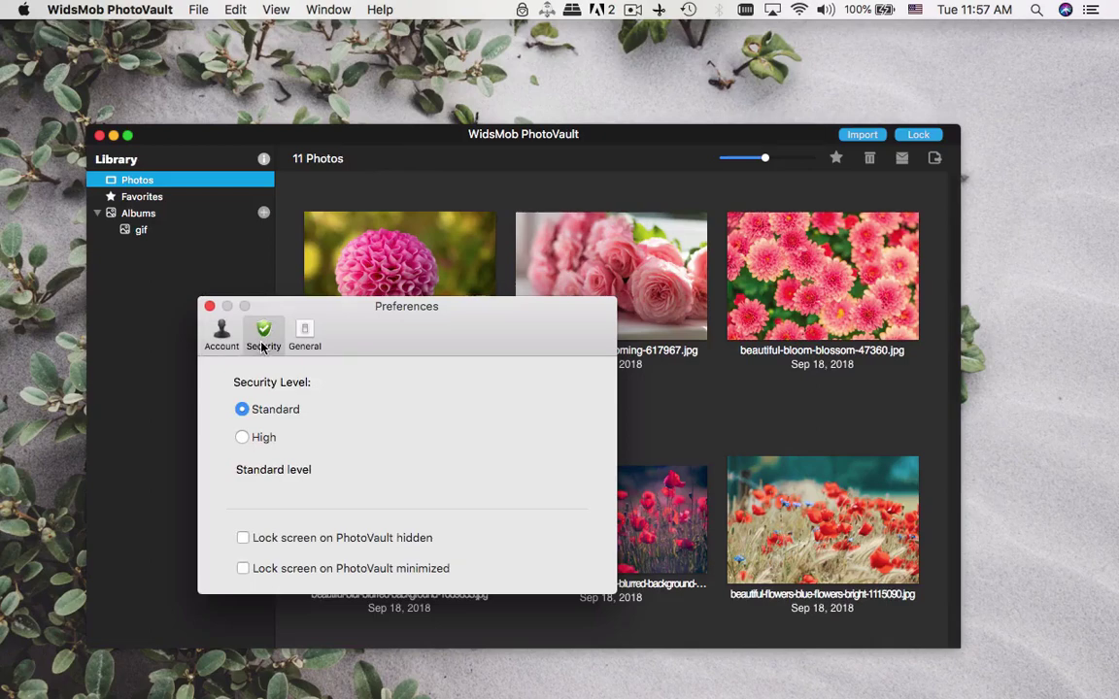
click(242, 439)
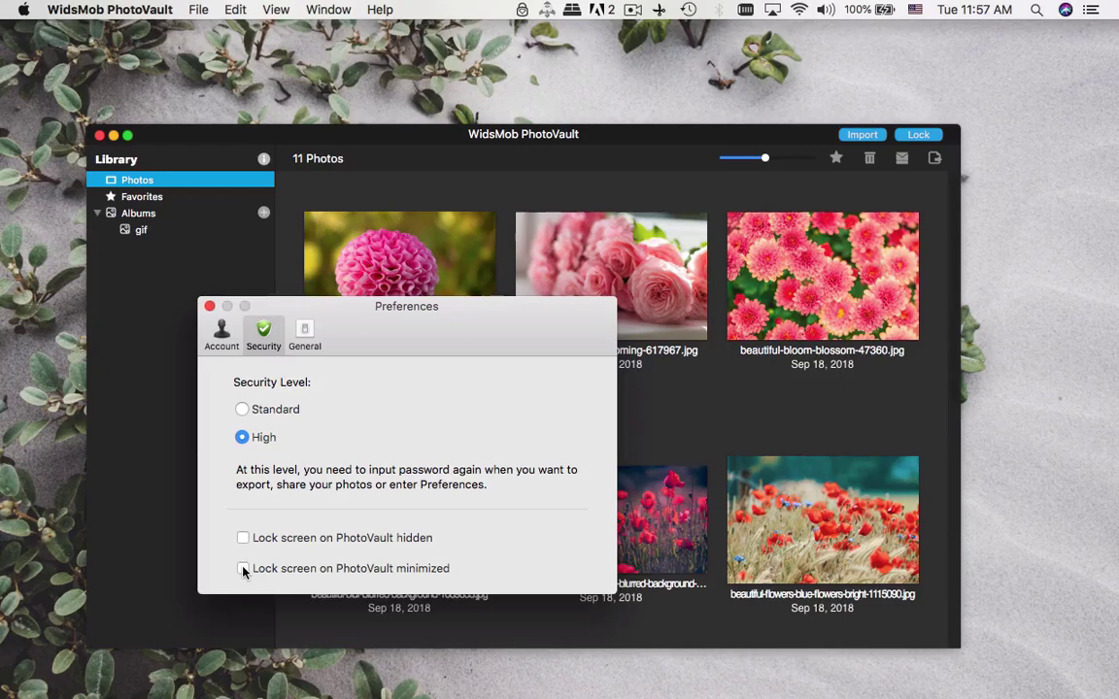
click(309, 333)
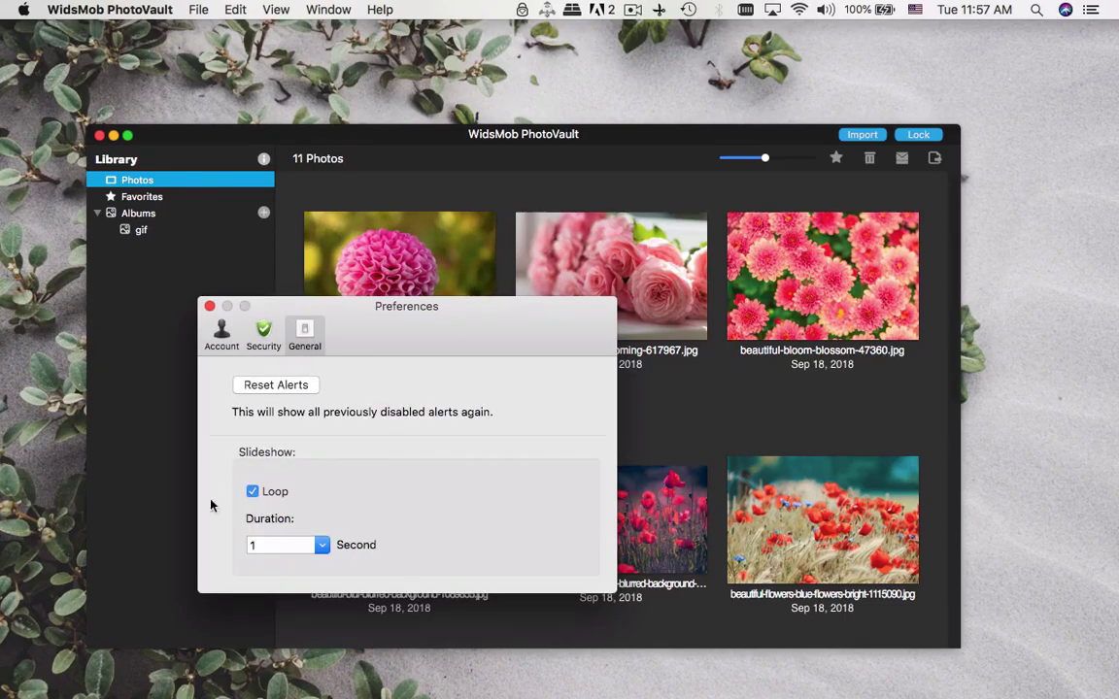
click(210, 307)
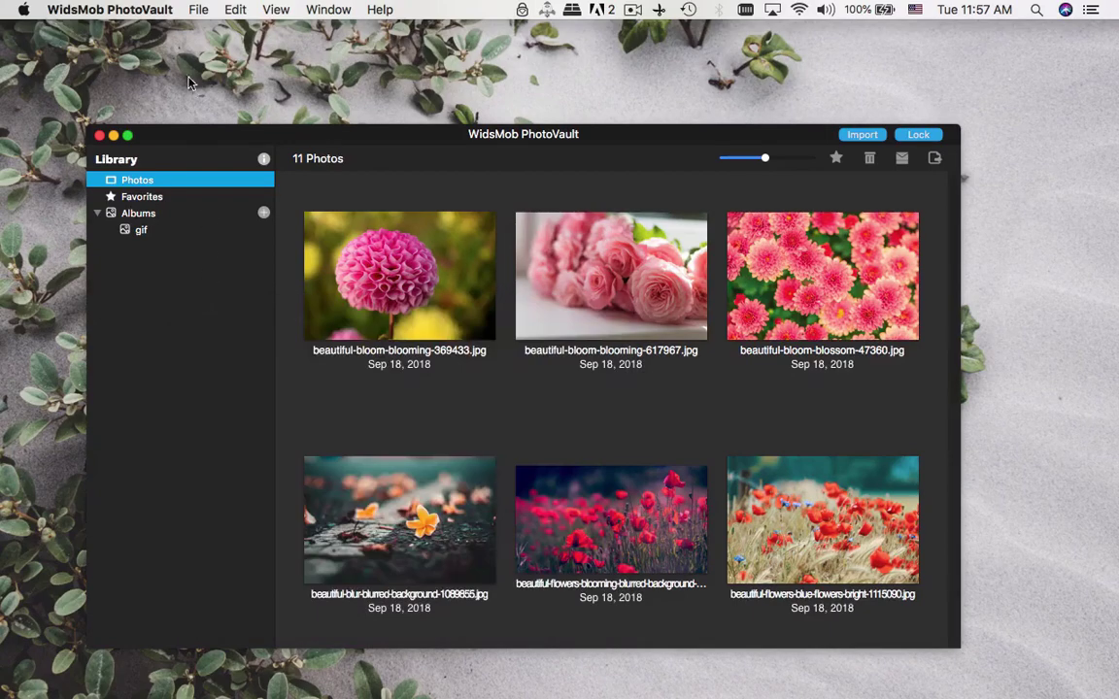
click(157, 10)
mouse_move(145, 101)
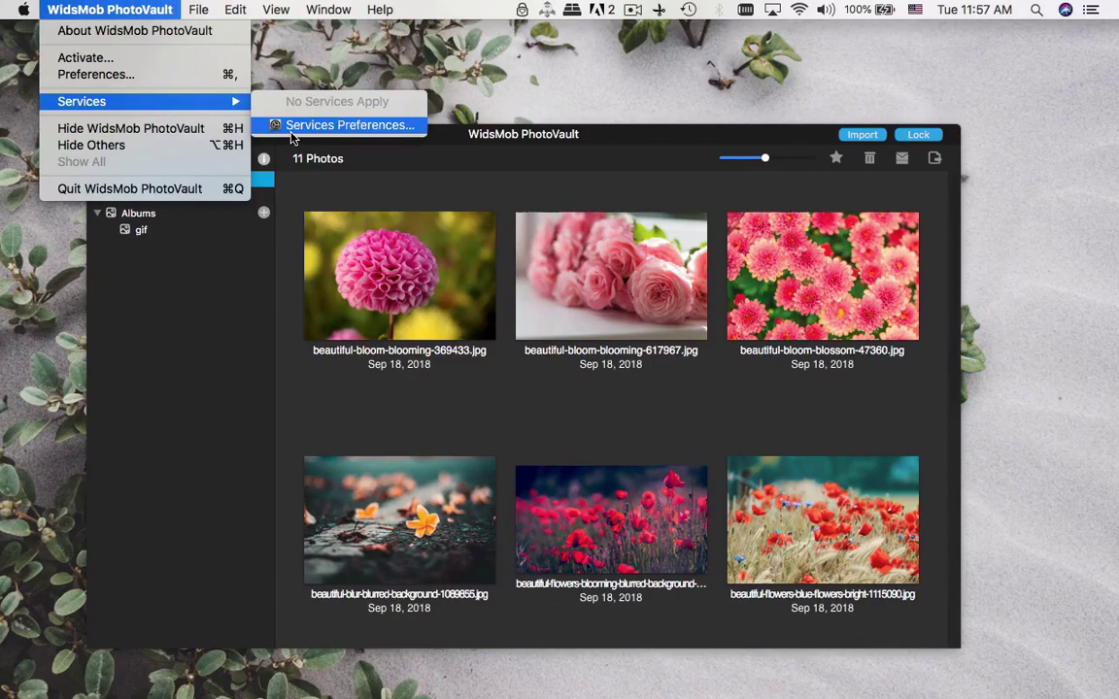
click(291, 125)
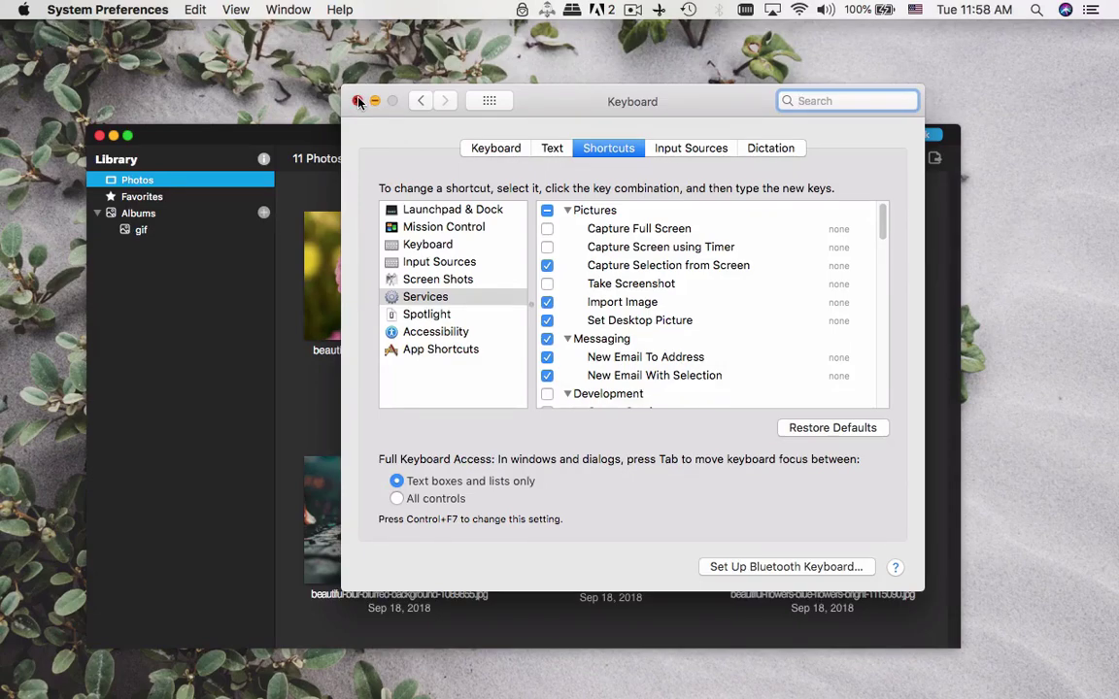
click(358, 102)
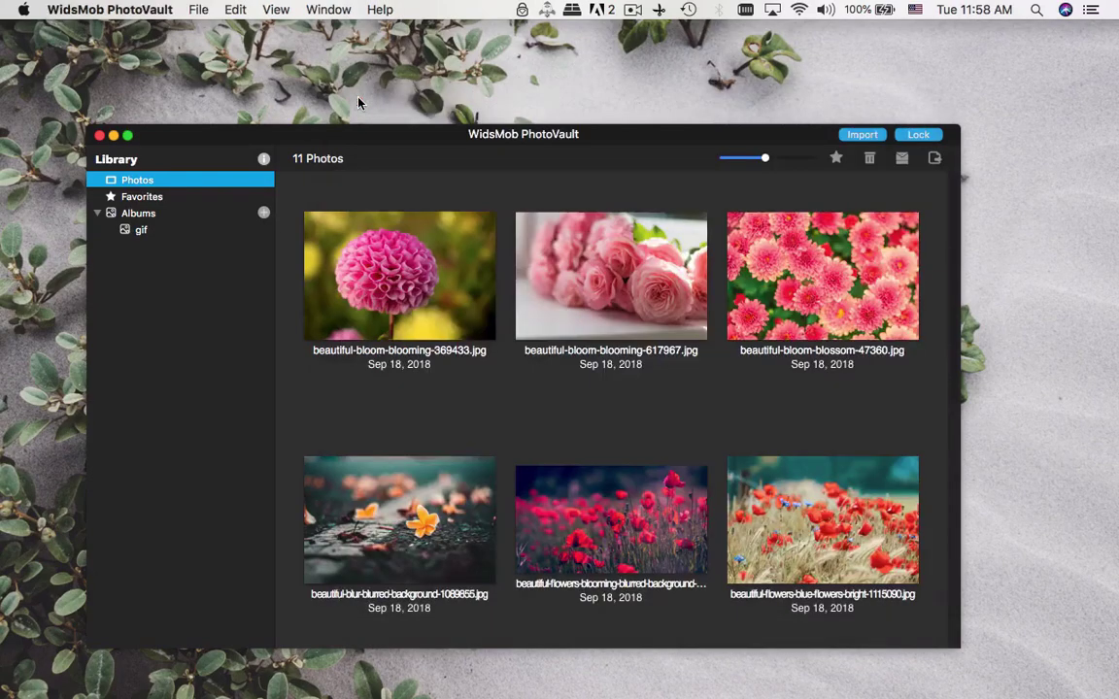
click(82, 11)
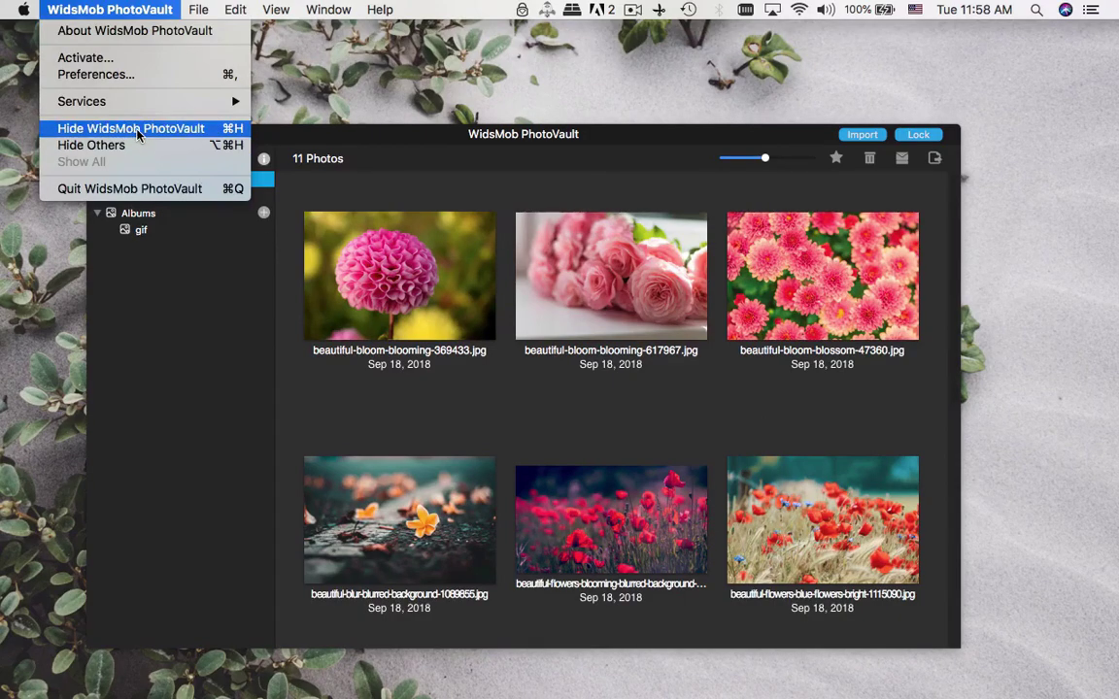
click(137, 130)
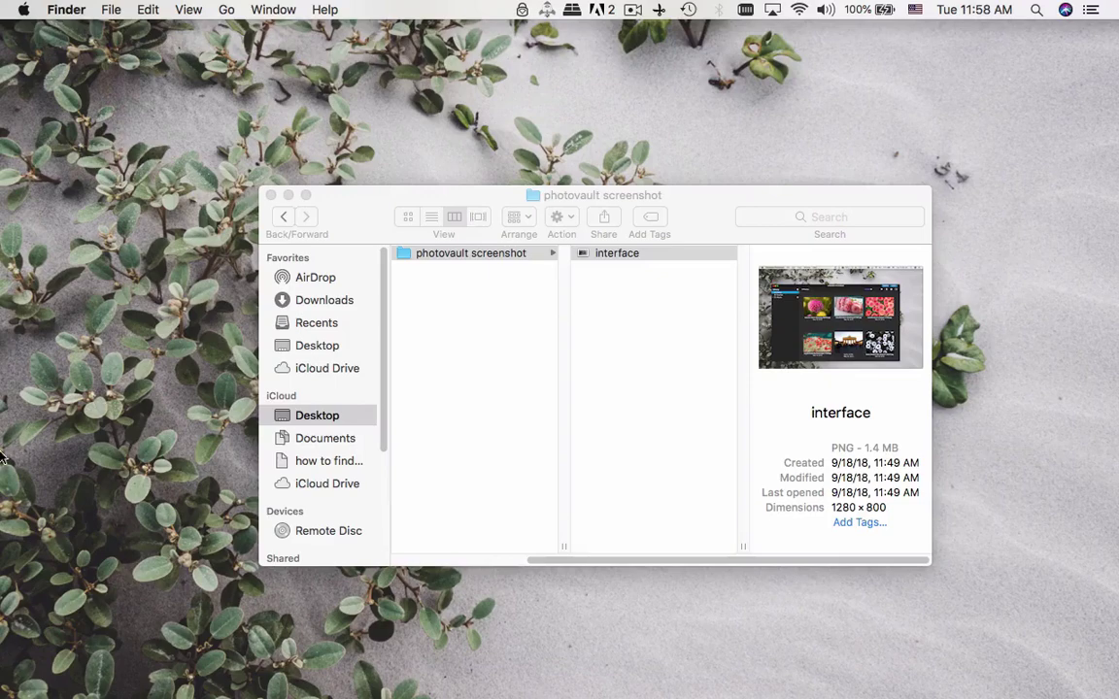
key(super+Tab)
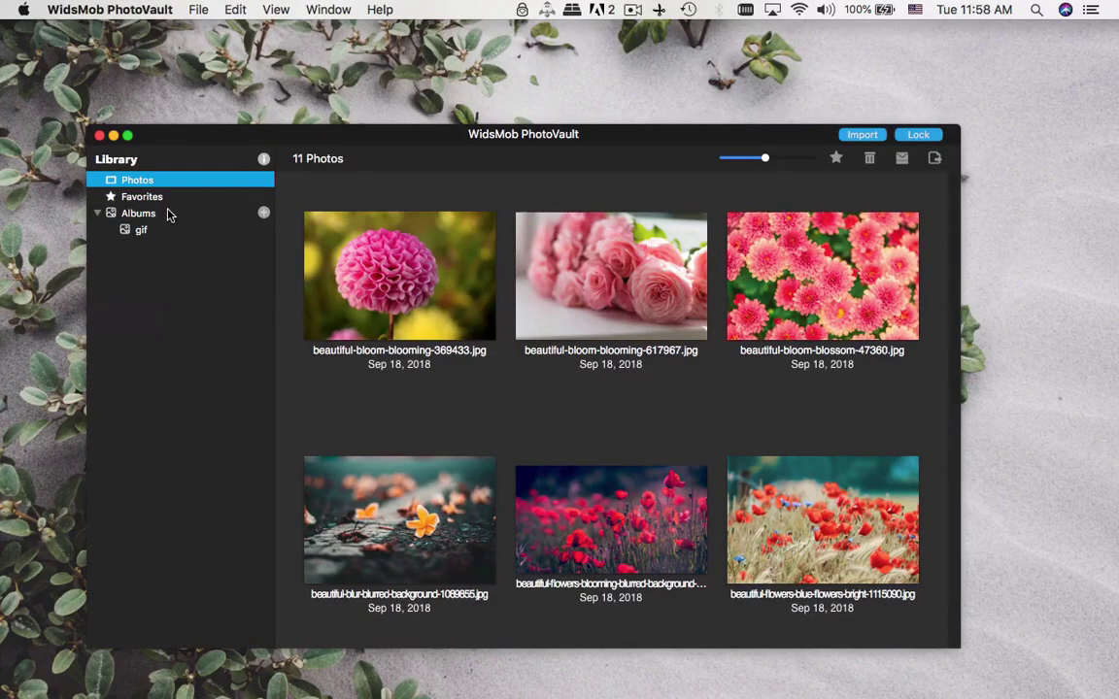
- Select the pink dahlia, pink roses, pink chrysanthemums, blurred orange flowers and red poppies photos
click(418, 222)
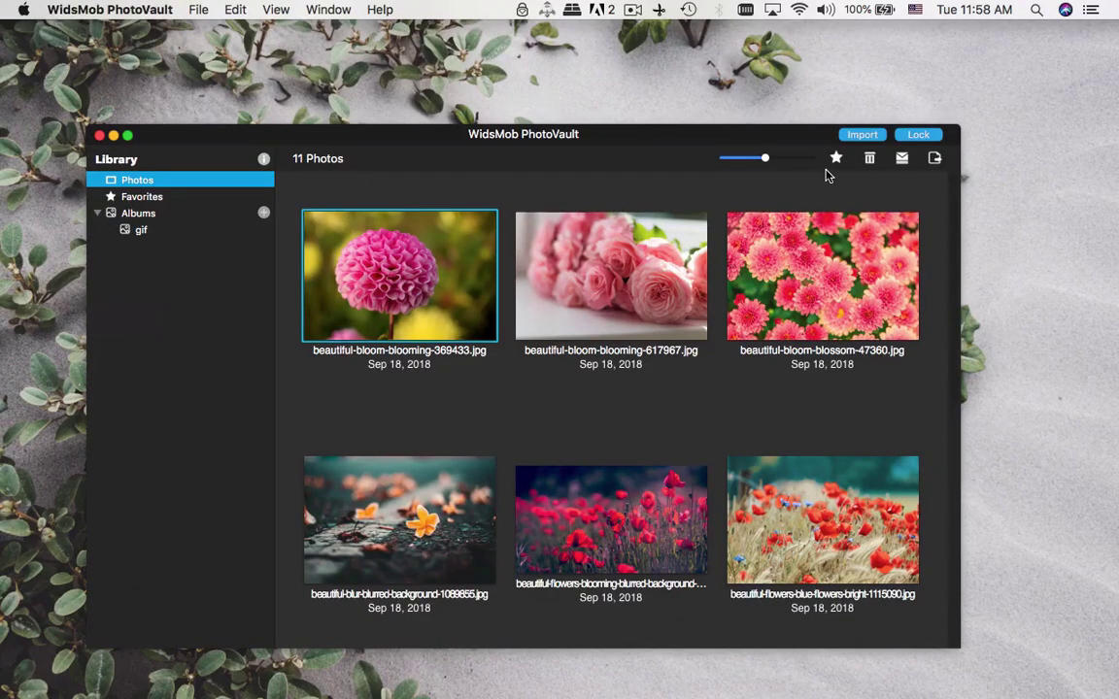
click(618, 223)
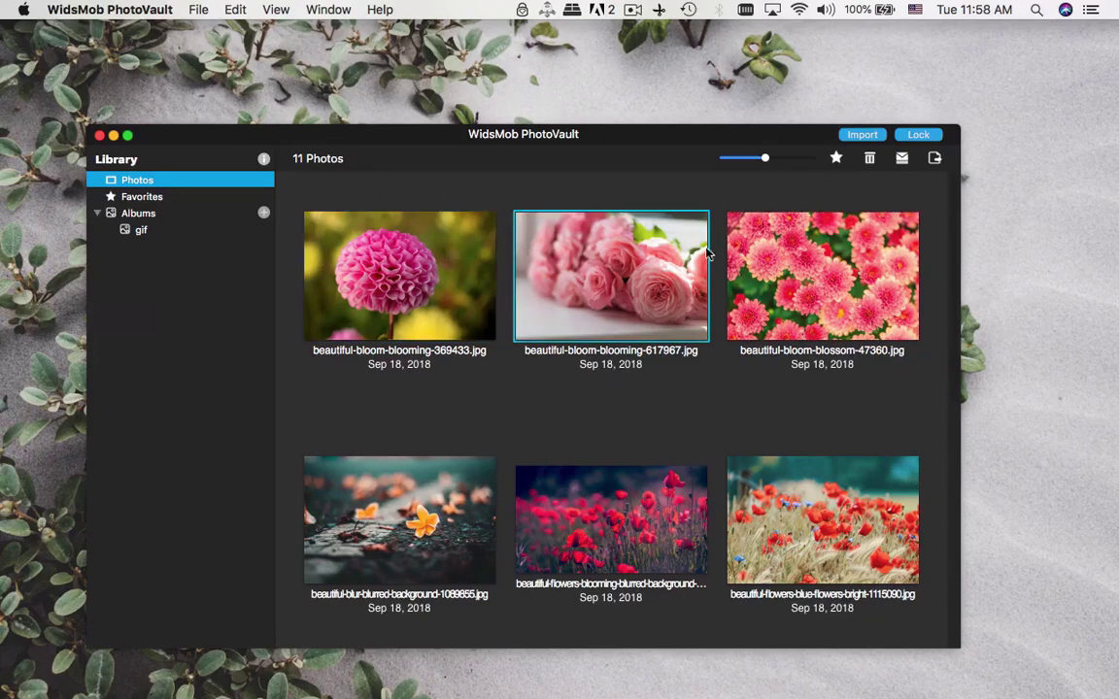
click(822, 233)
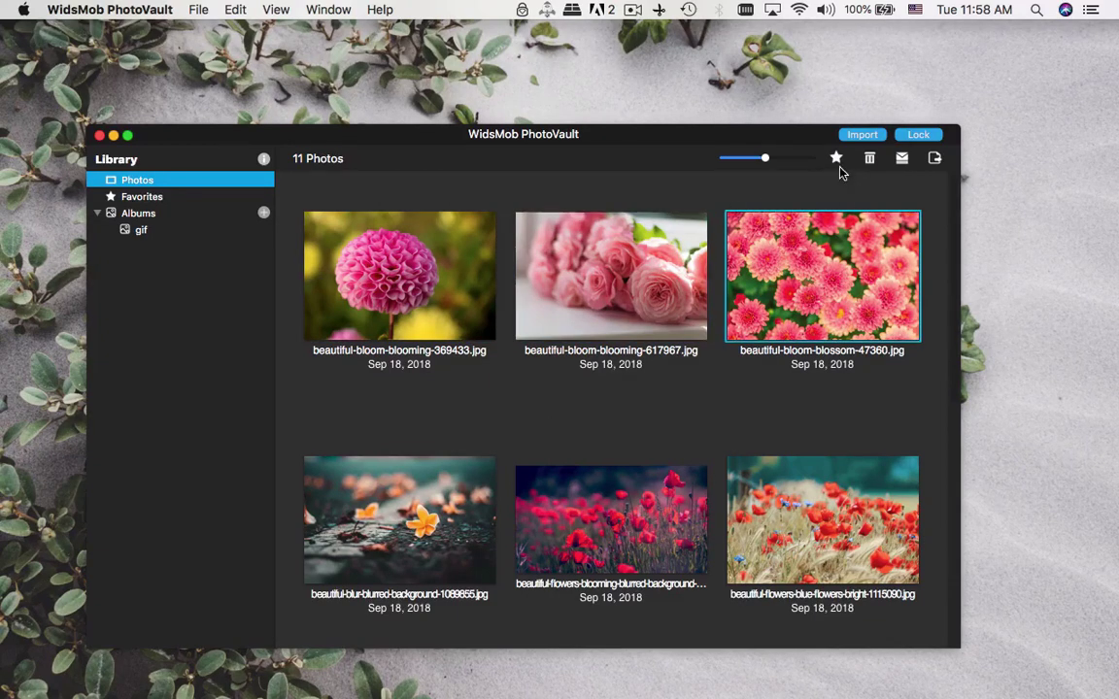
click(468, 483)
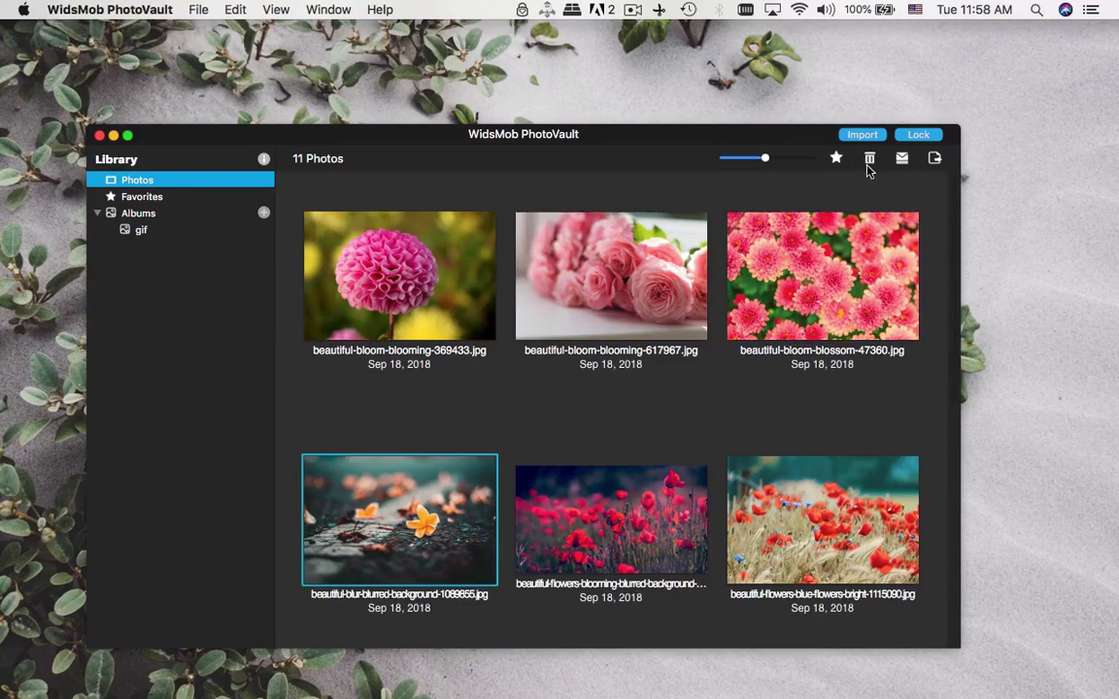
click(588, 442)
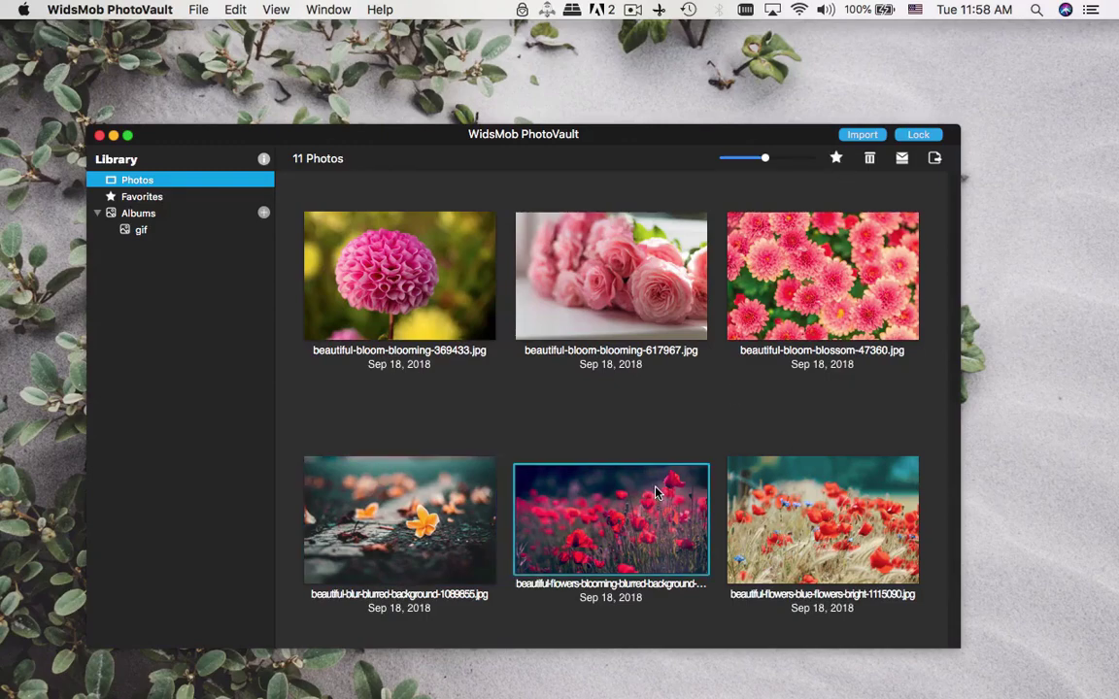
- Add the fence-heart-lock photo to the gif album, then show the Favorites collection
scroll(641, 476, down, 5)
scroll(658, 493, down, 3)
right_click(423, 518)
mouse_move(478, 551)
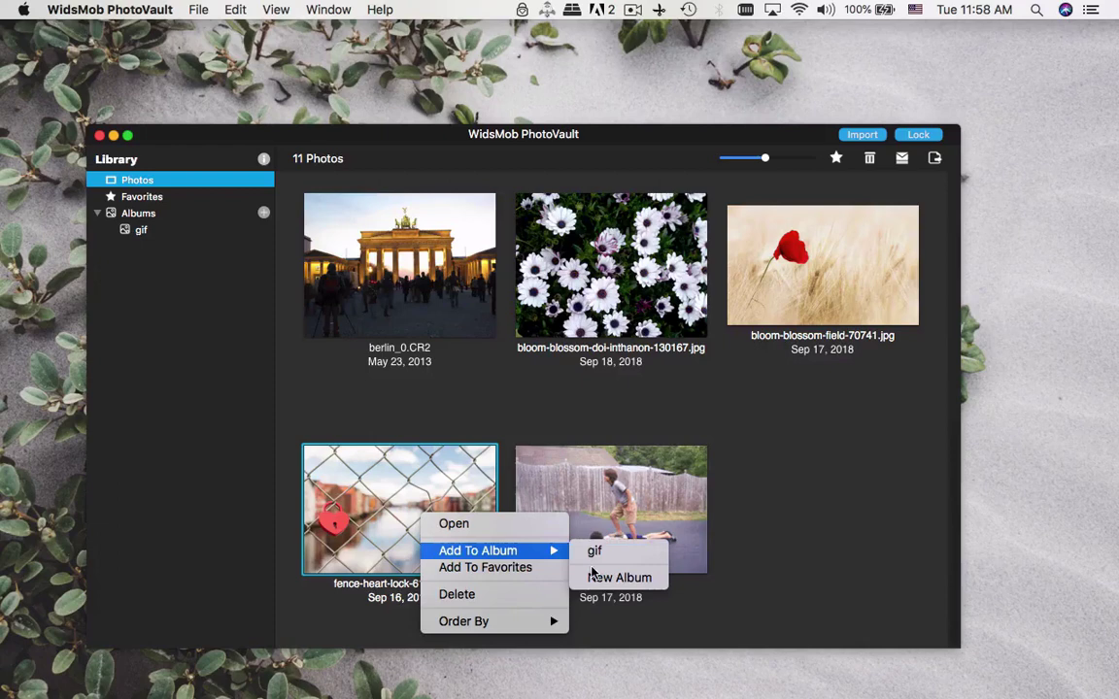
click(599, 553)
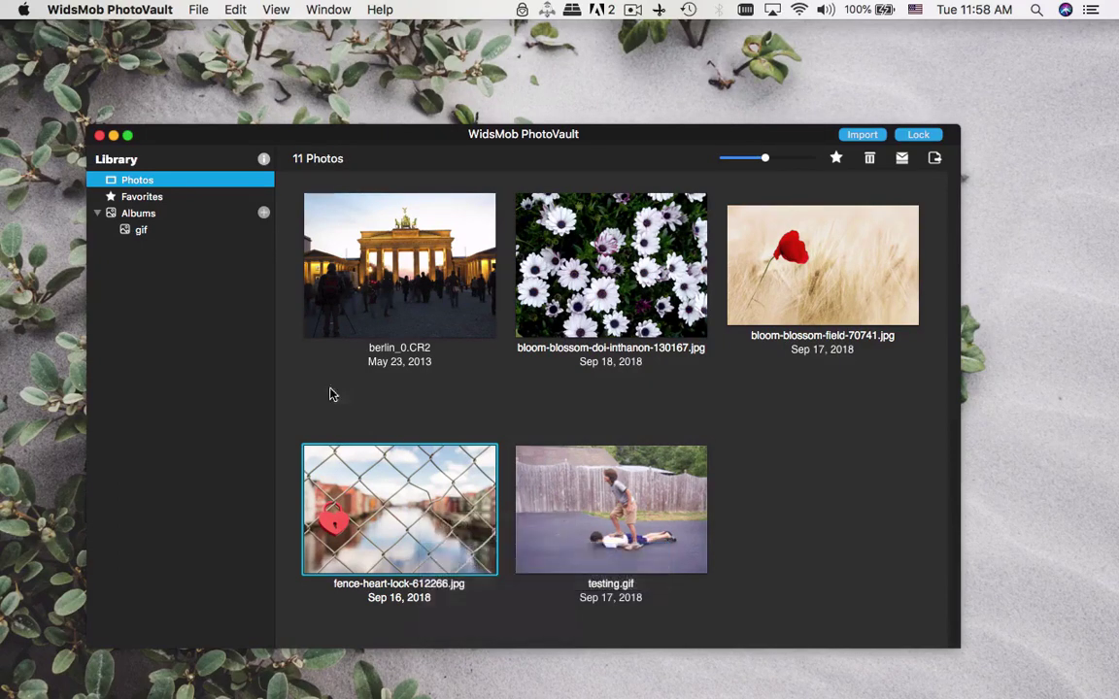
click(144, 230)
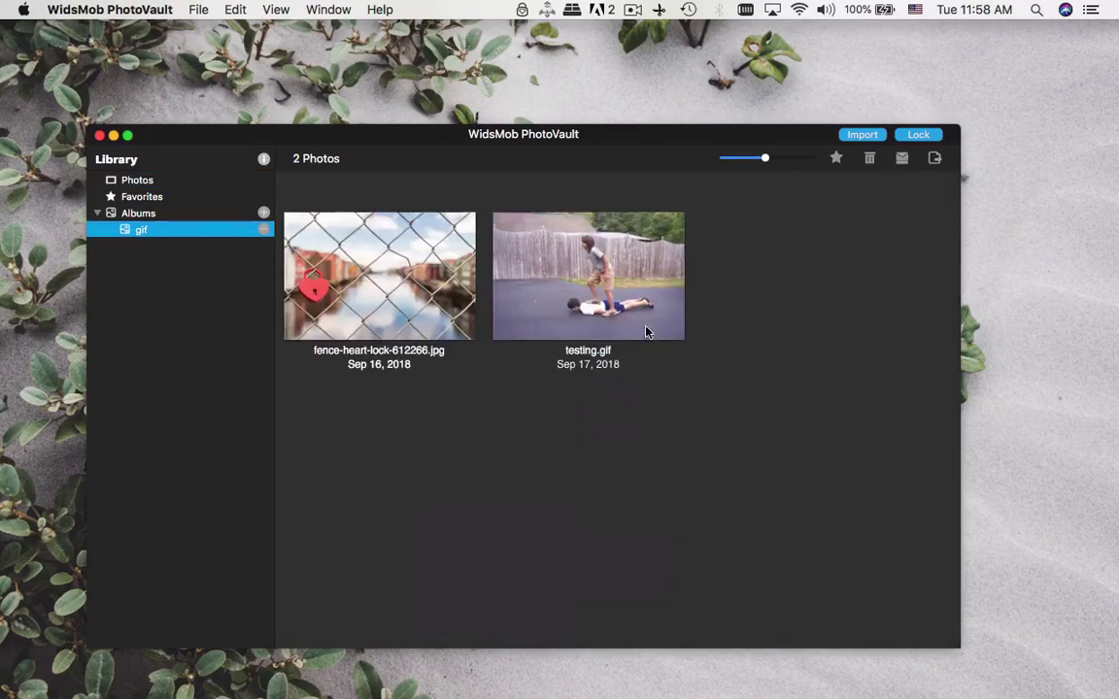
click(131, 212)
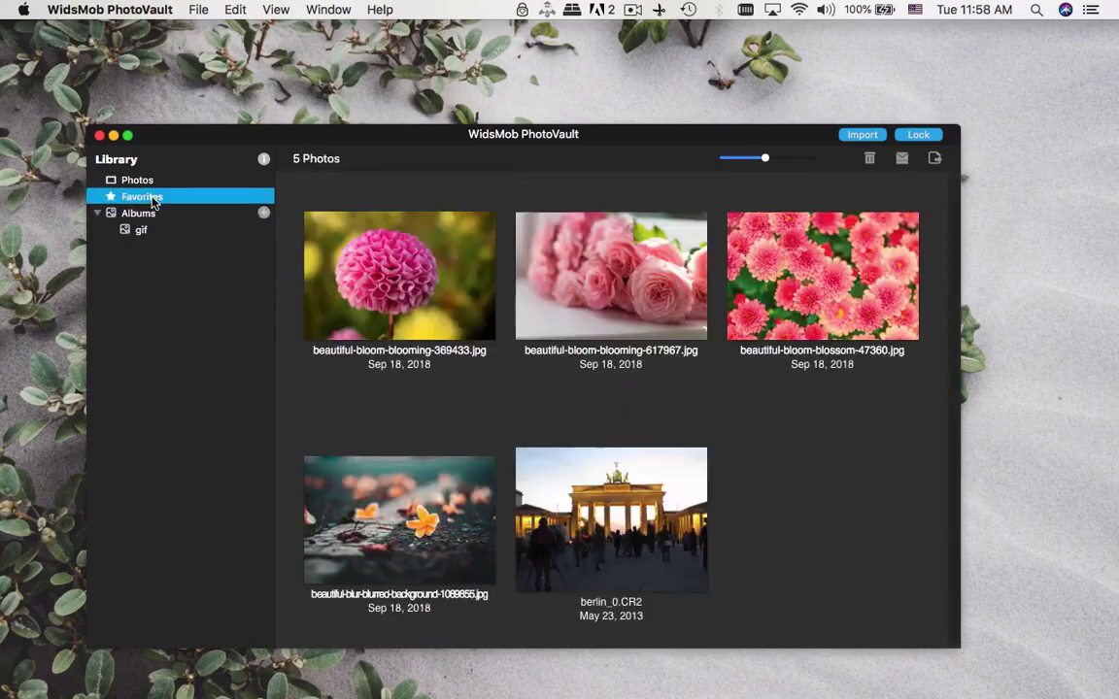
click(276, 10)
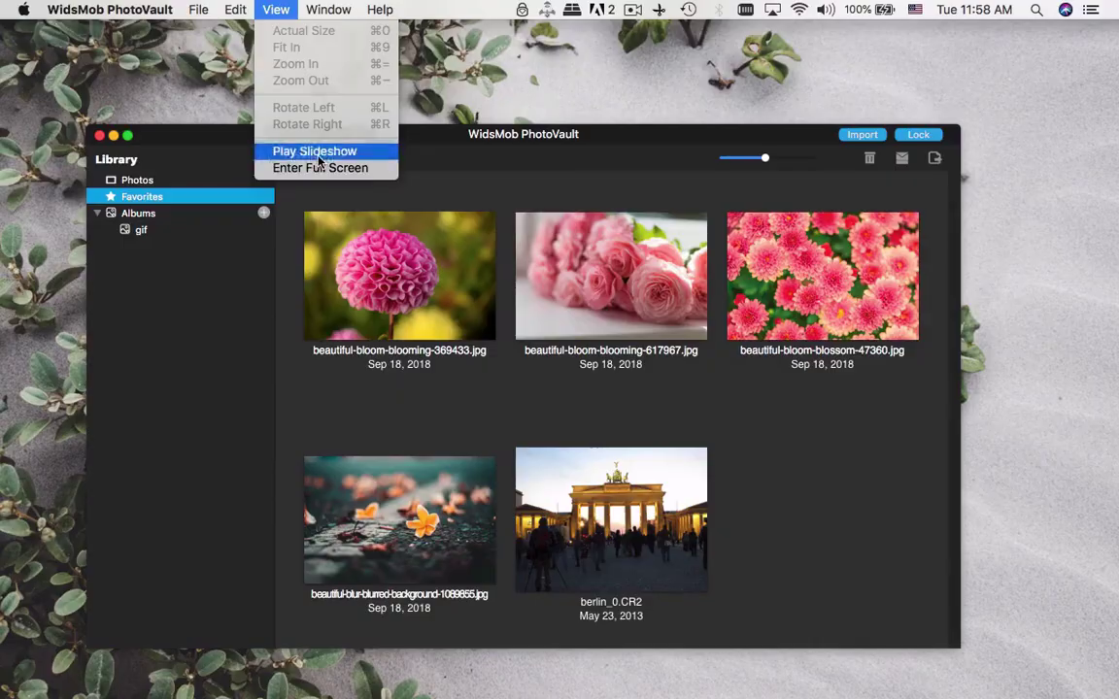
click(291, 150)
click(512, 639)
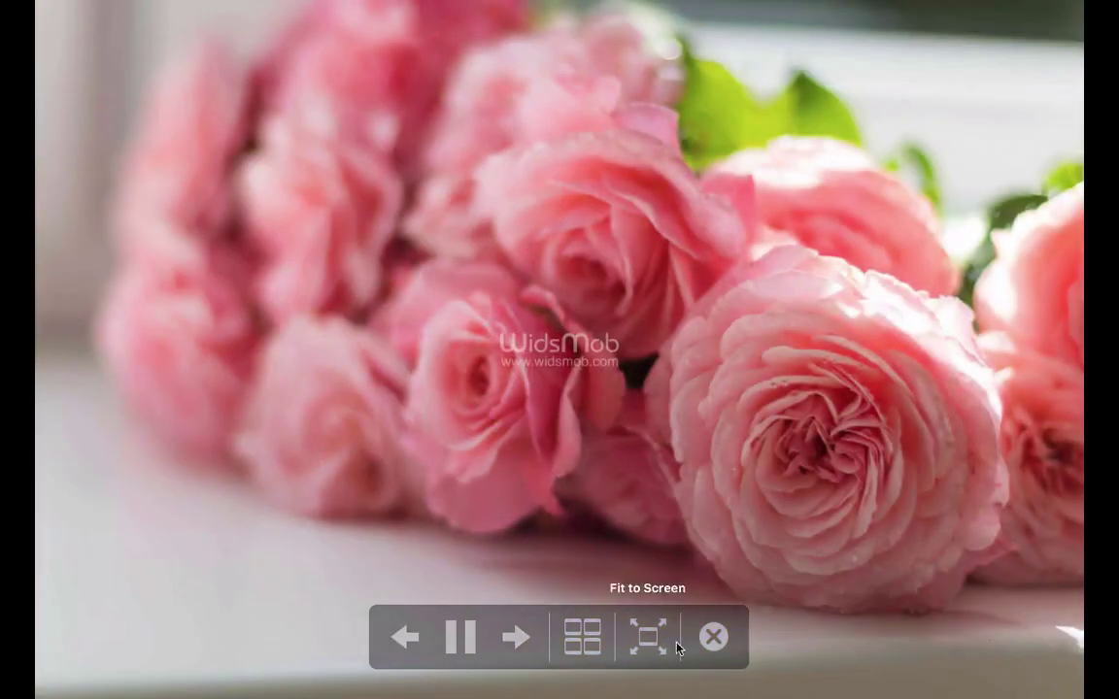
click(715, 639)
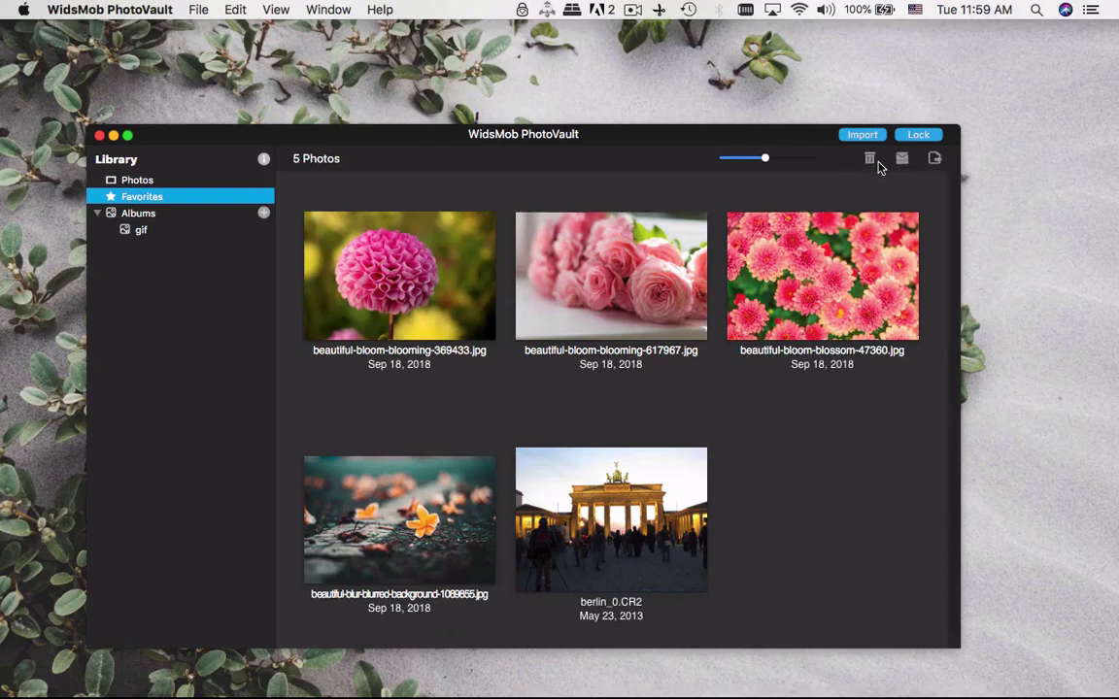
- Permanently delete the pink chrysanthemums photo from Favorites and review the 10-photo library
click(832, 268)
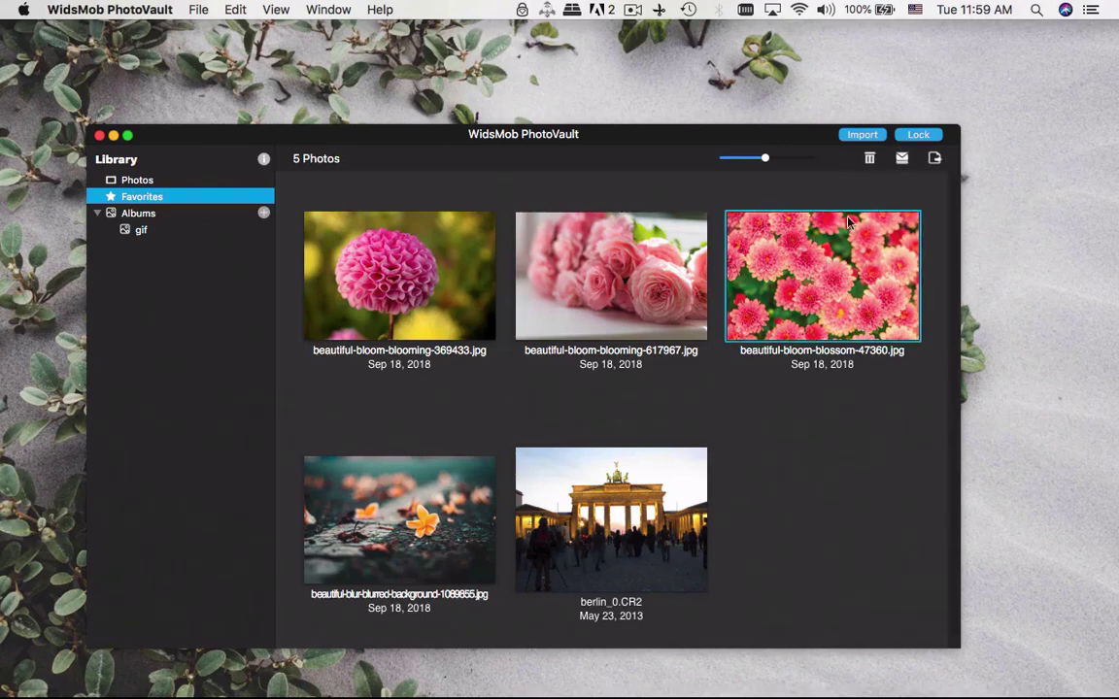
click(869, 162)
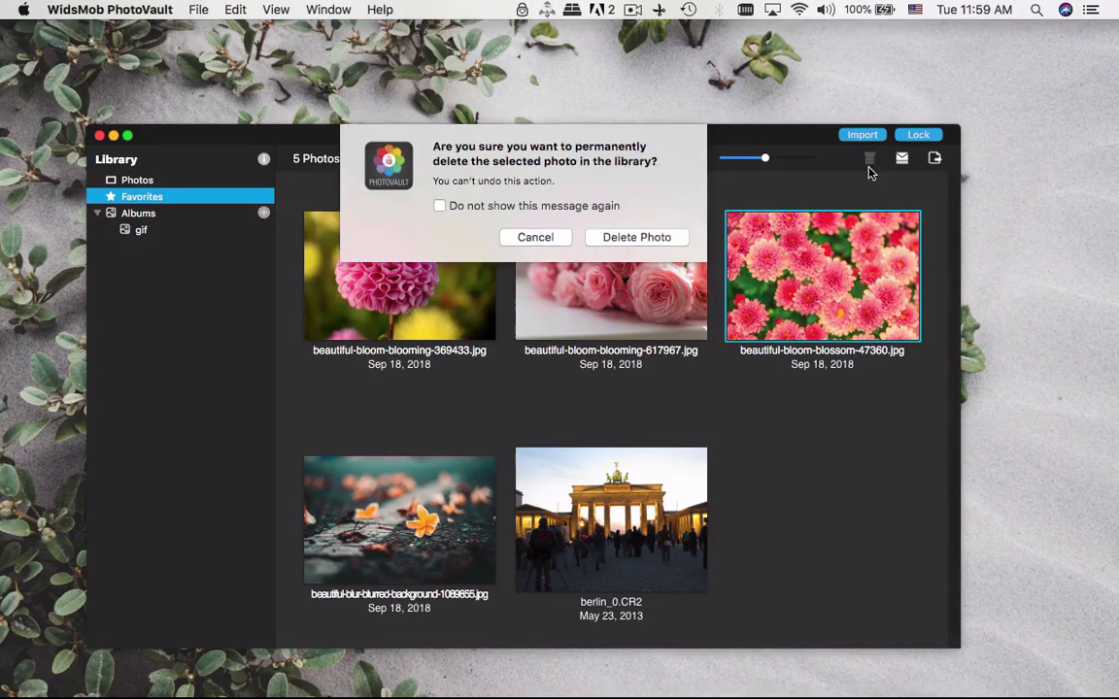
click(670, 239)
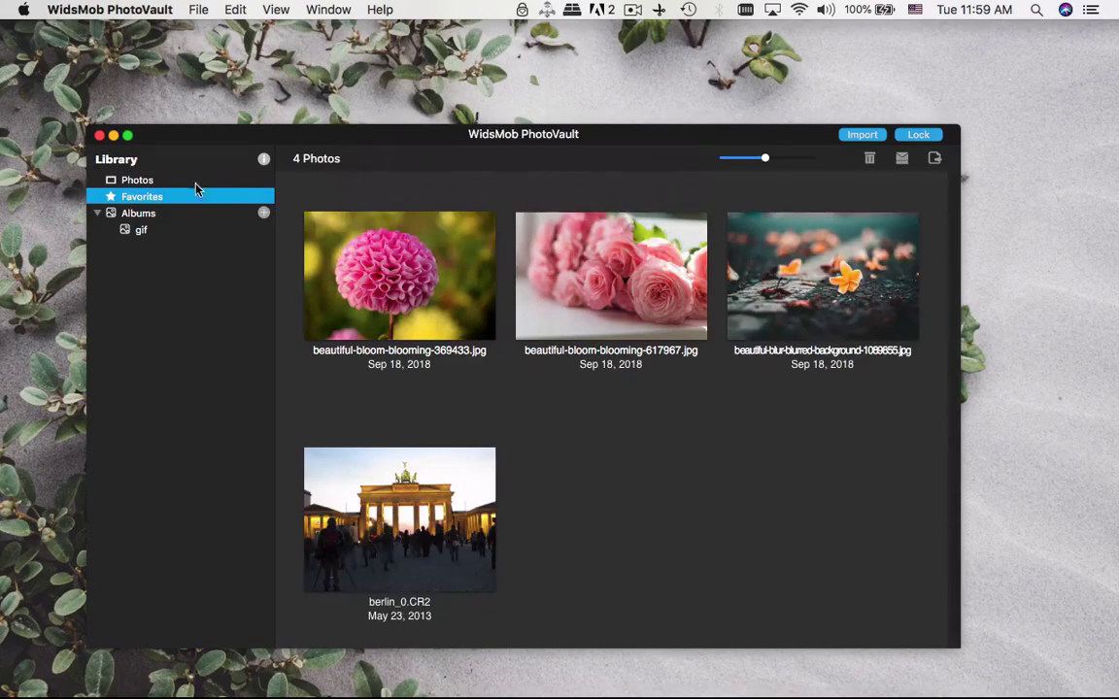
click(198, 184)
scroll(641, 362, down, 5)
scroll(639, 362, up, 5)
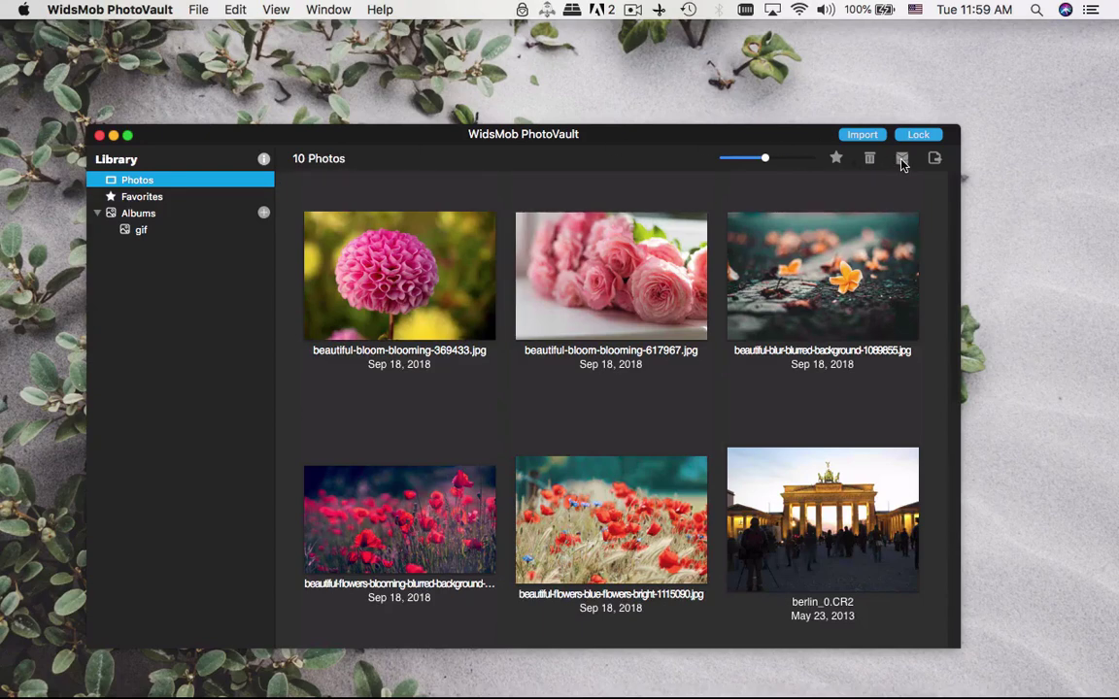
click(875, 223)
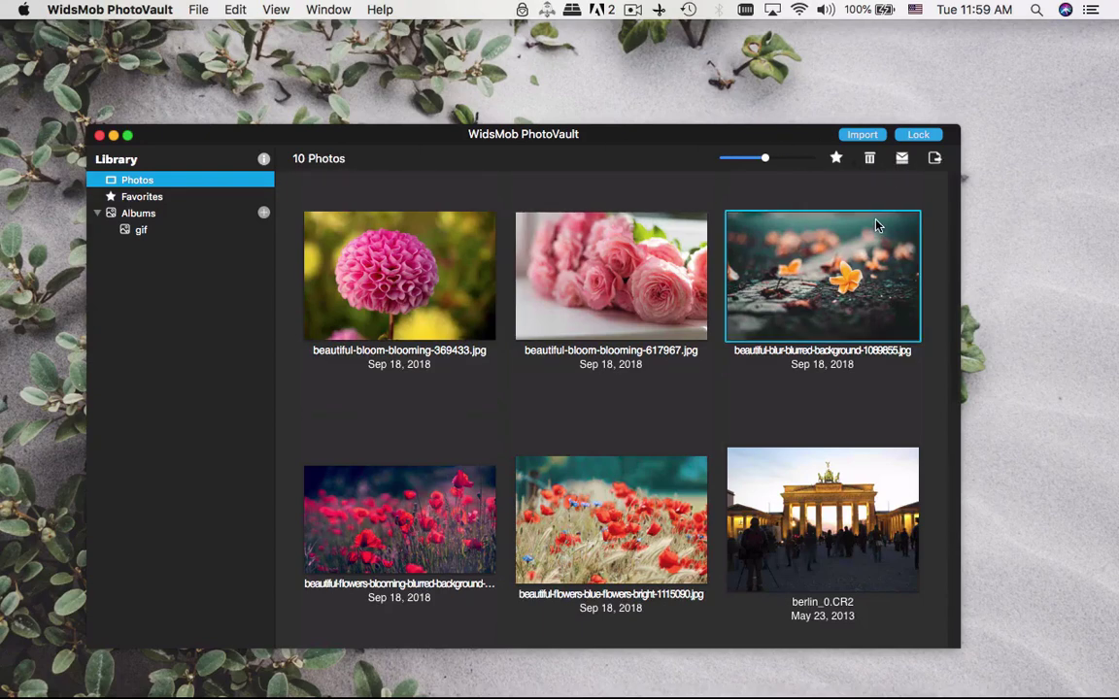
click(903, 159)
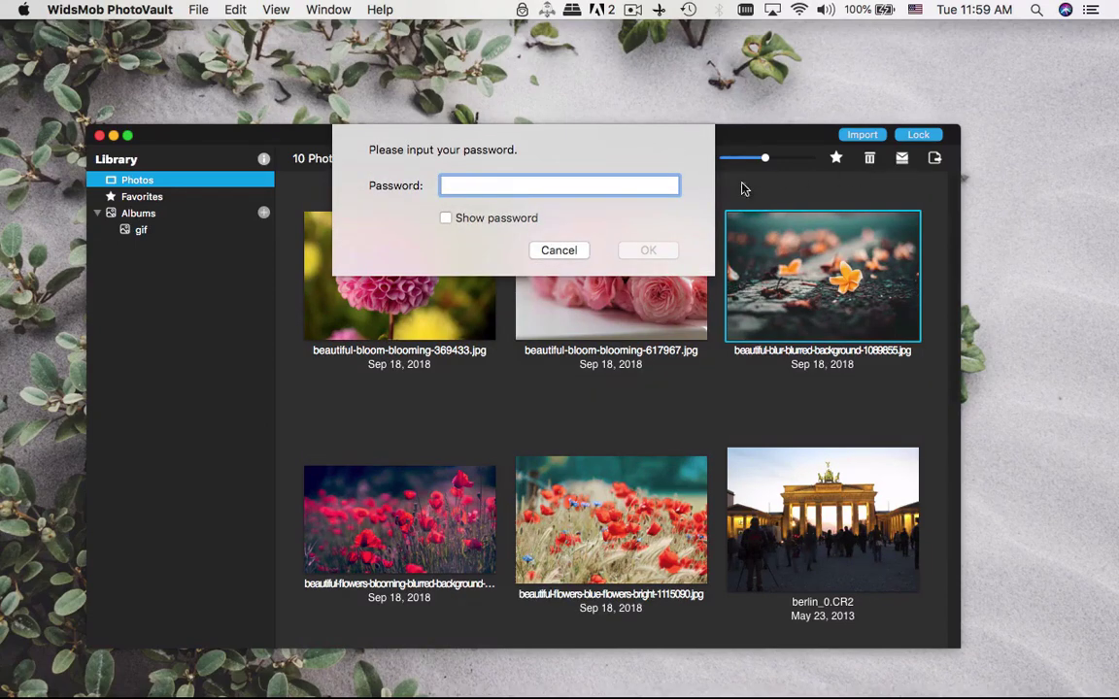
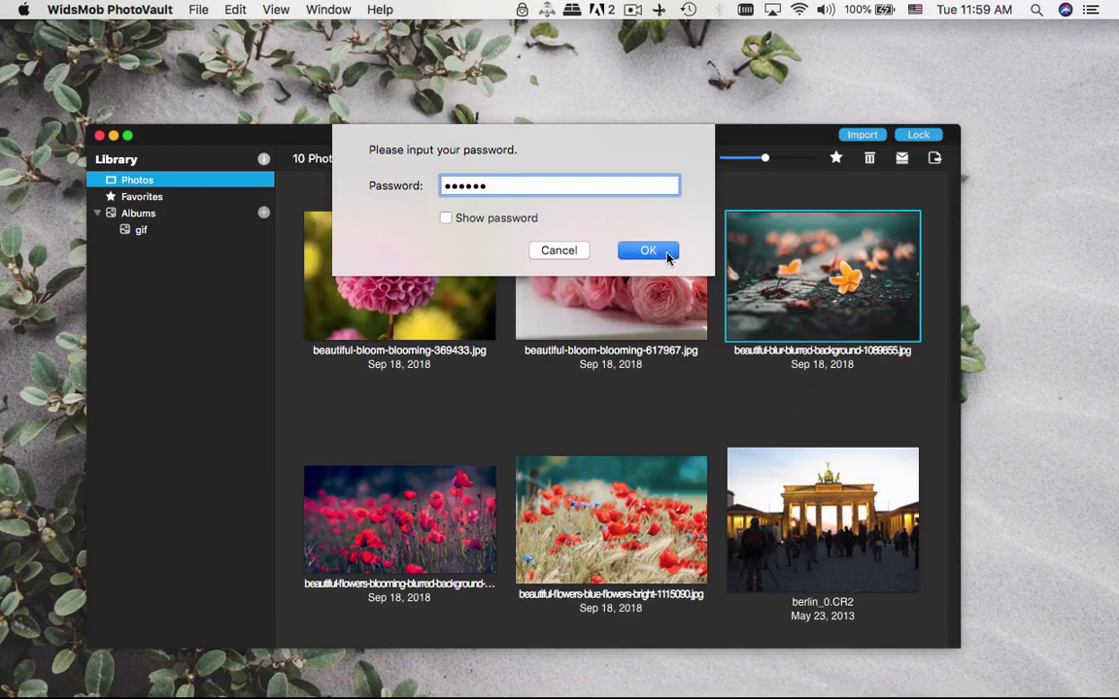
click(666, 253)
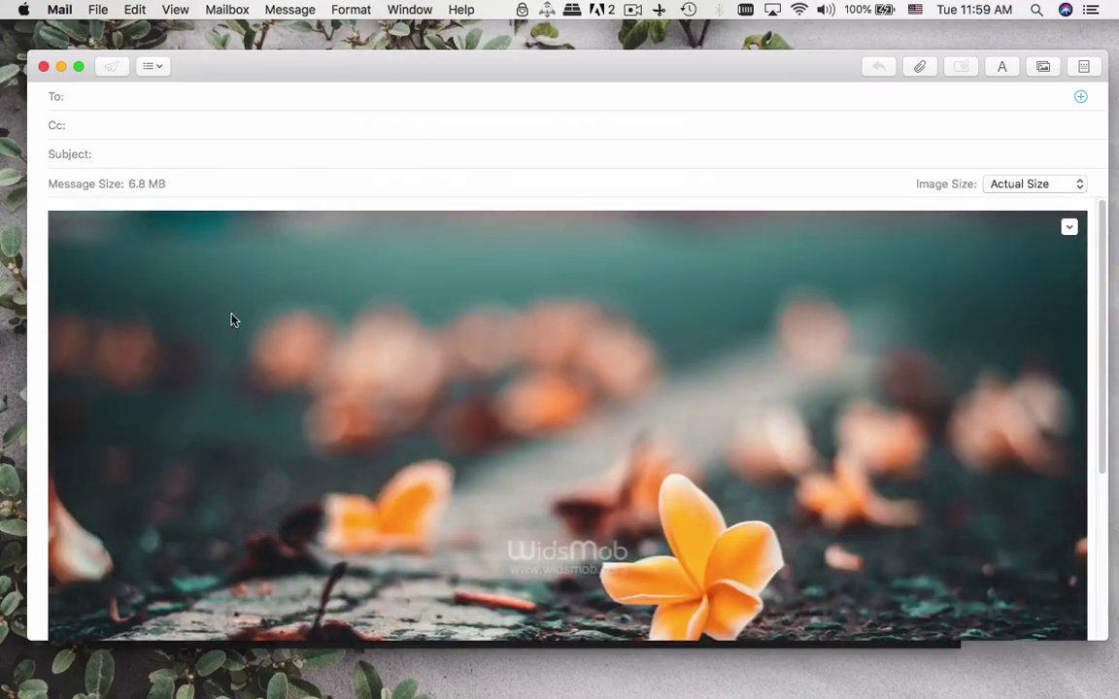
click(43, 66)
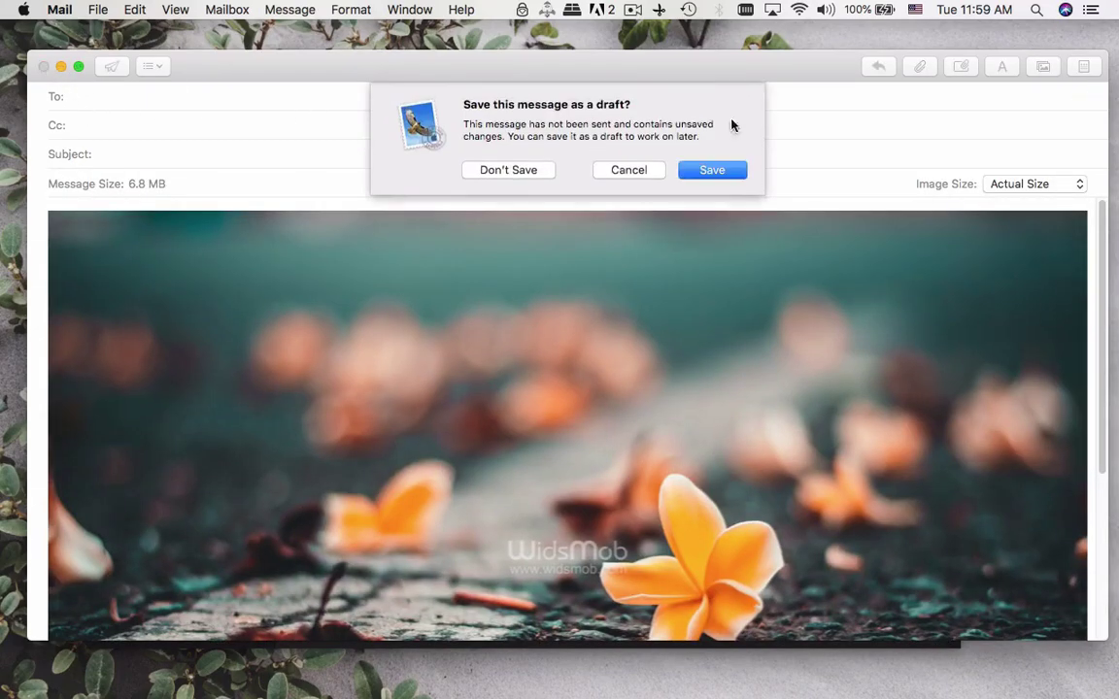
click(529, 170)
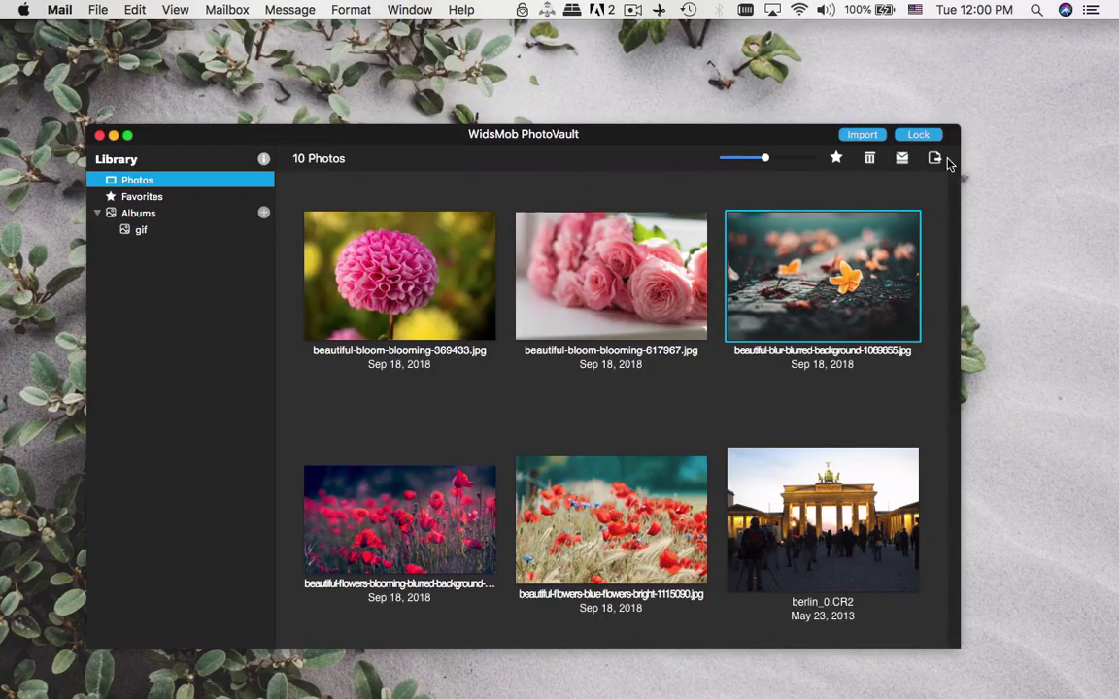
- Start exporting the blurred orange flowers photo and enter the vault password, correcting a typo
click(937, 165)
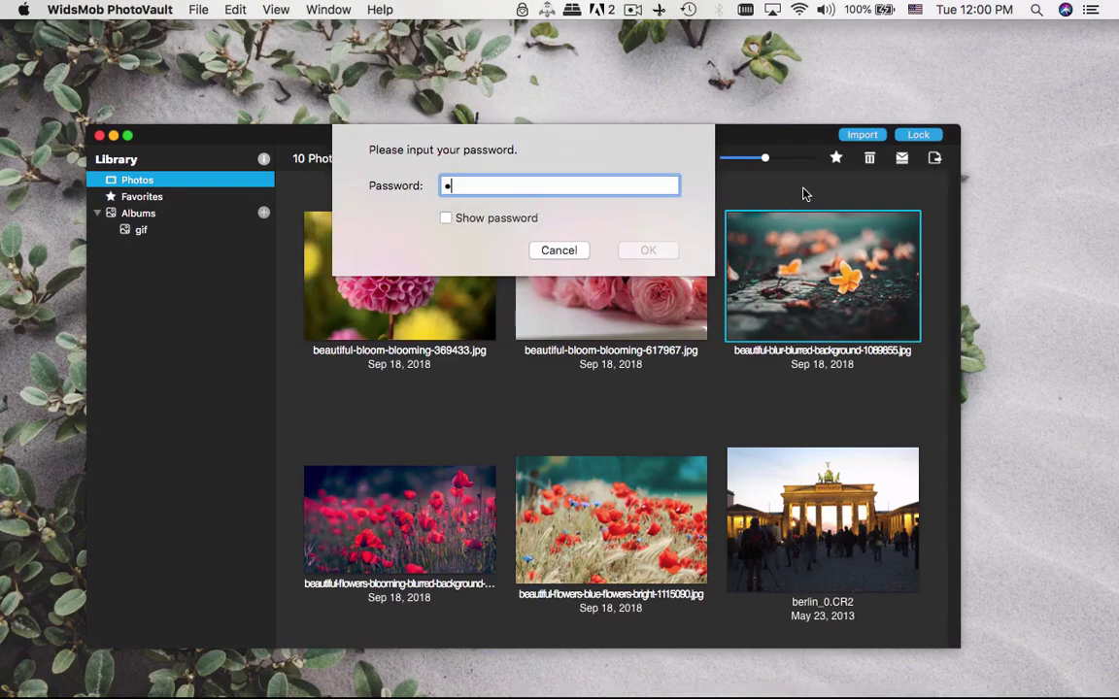
double_click(446, 189)
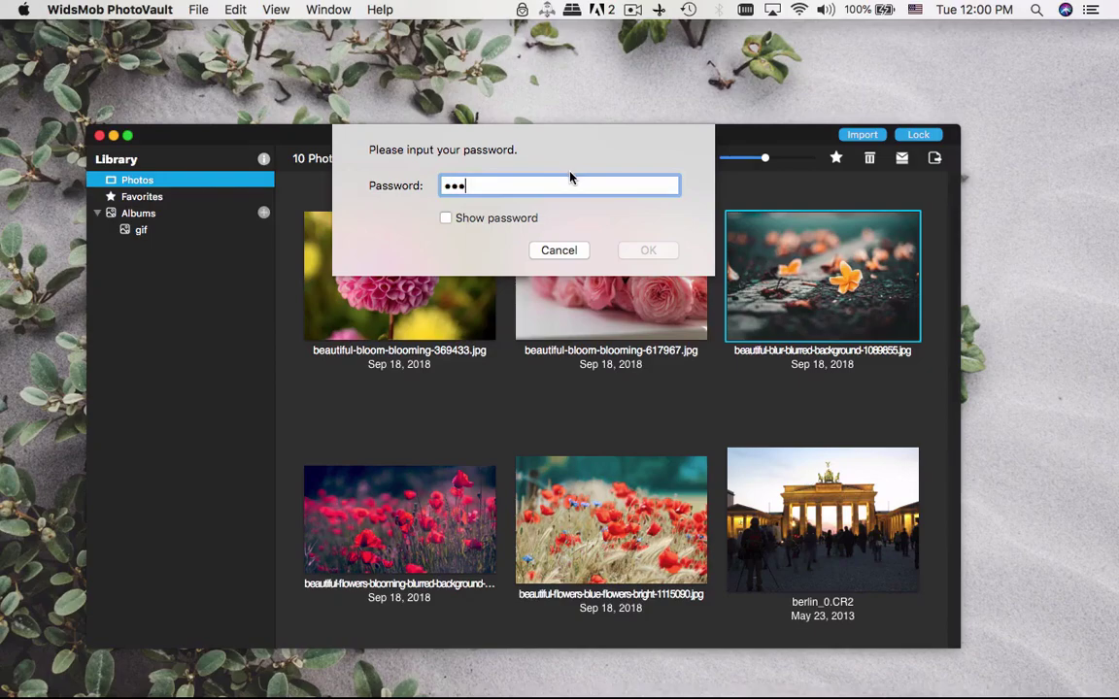